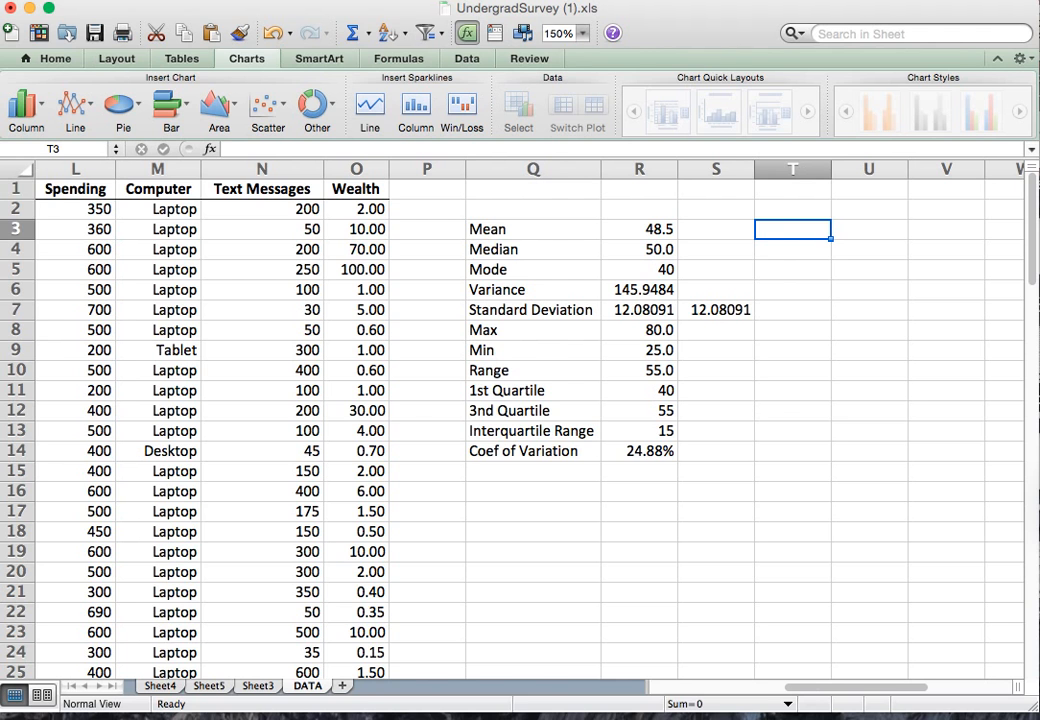
- Insert a blank Marked Scatter chart and place it beside the data table, starting around cell Q2
left_click(833, 688)
left_click_drag(833, 688, 745, 689)
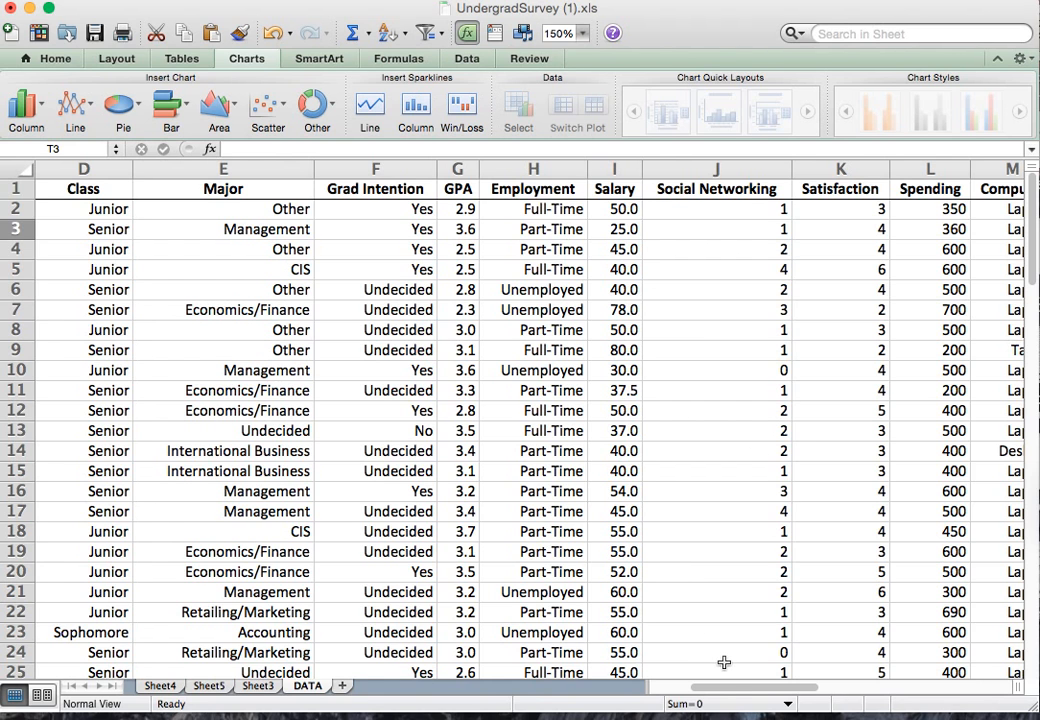
left_click_drag(722, 687, 822, 688)
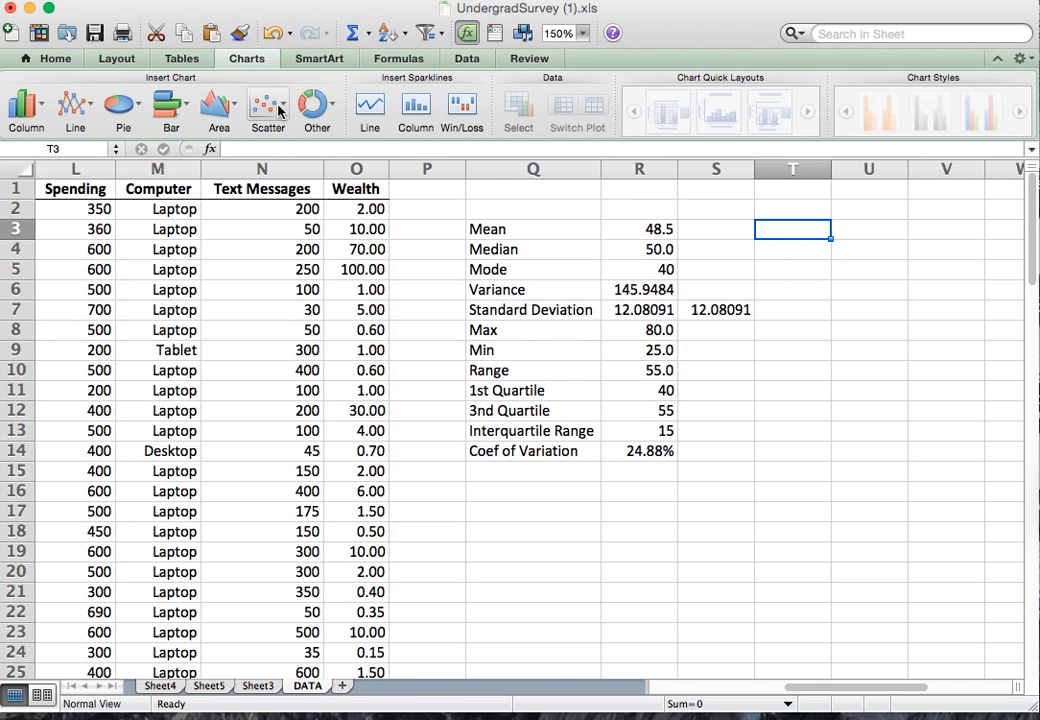
left_click(260, 61)
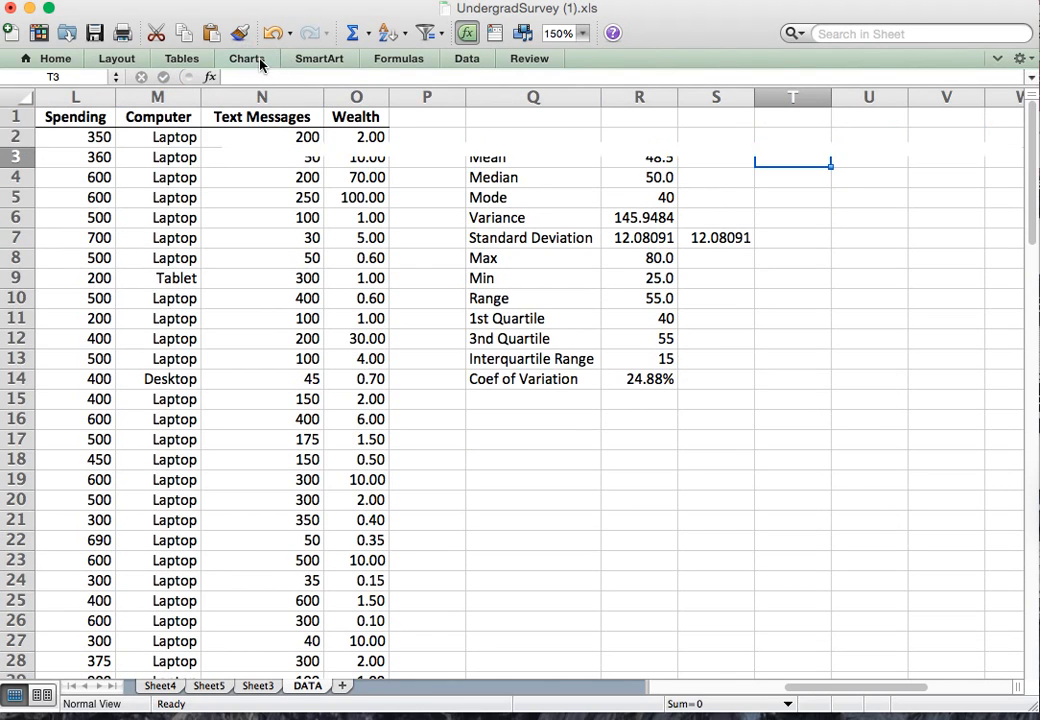
left_click(260, 62)
left_click(268, 108)
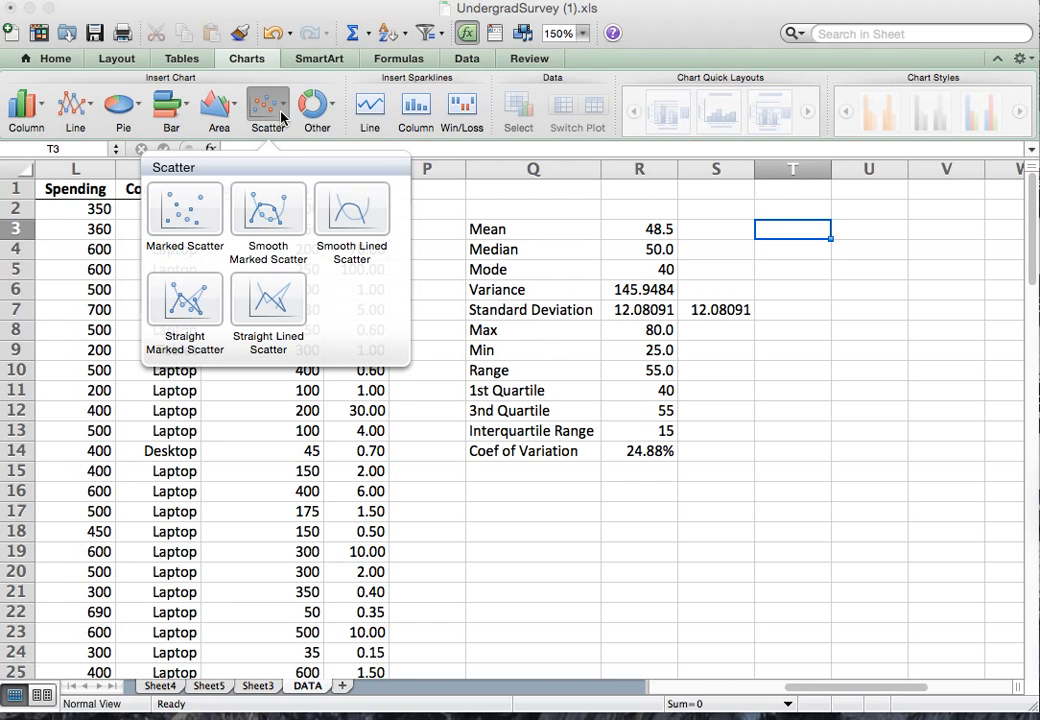
left_click(190, 213)
left_click_drag(367, 364, 538, 287)
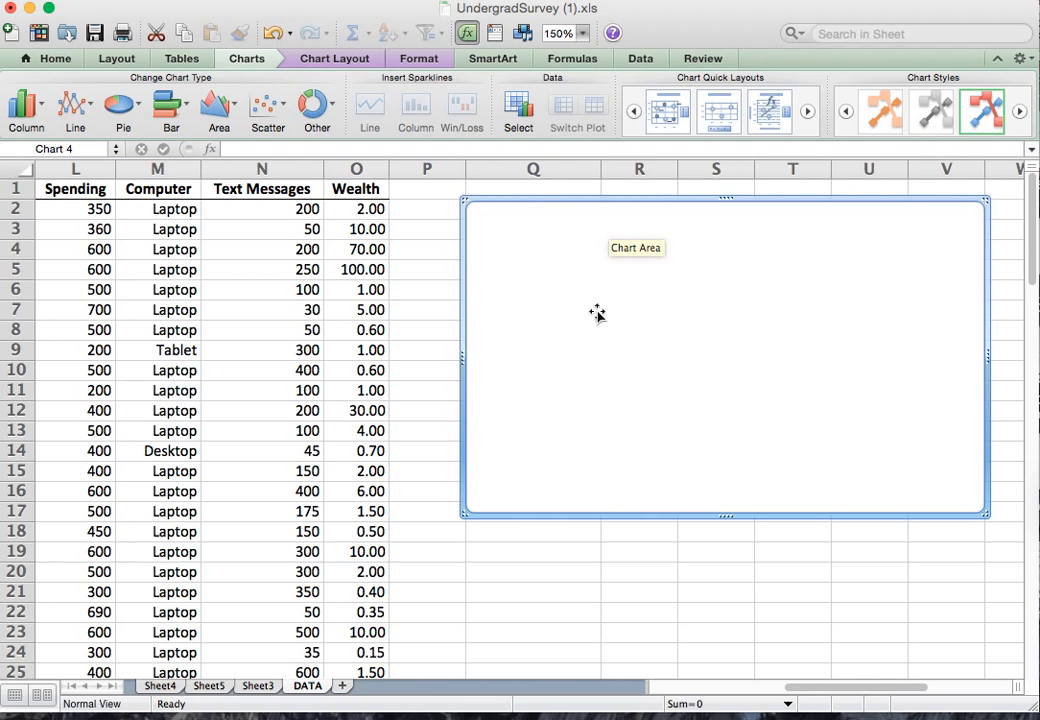
- Add a data series named "GPA vs. Salary" to the scatter chart's data source
left_click(516, 112)
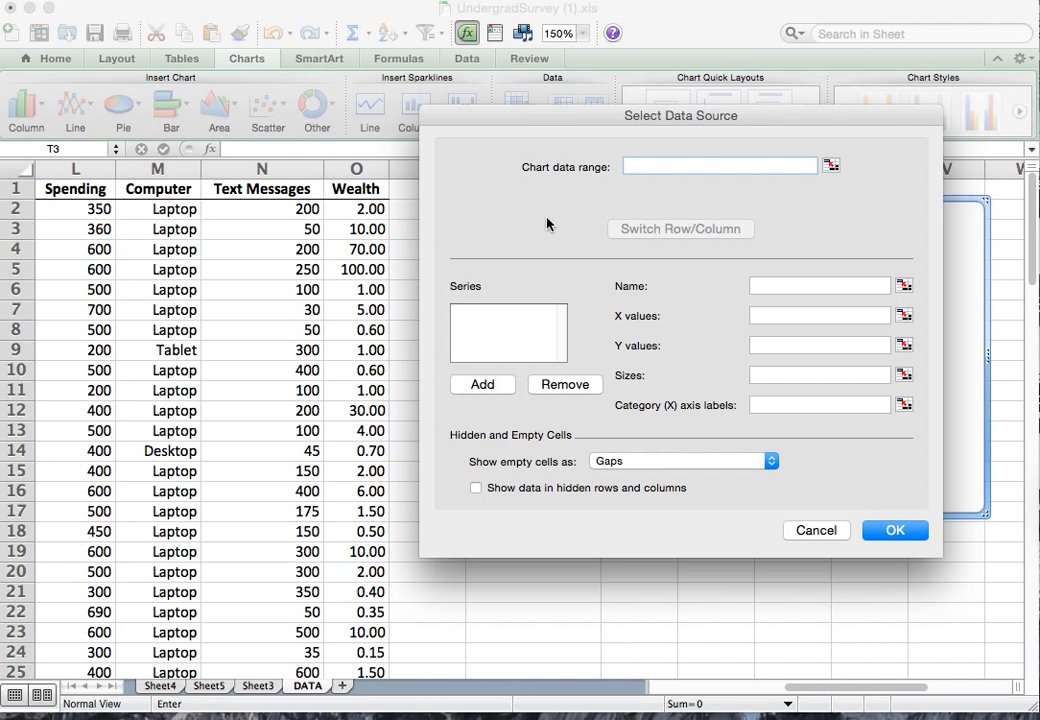
left_click(483, 385)
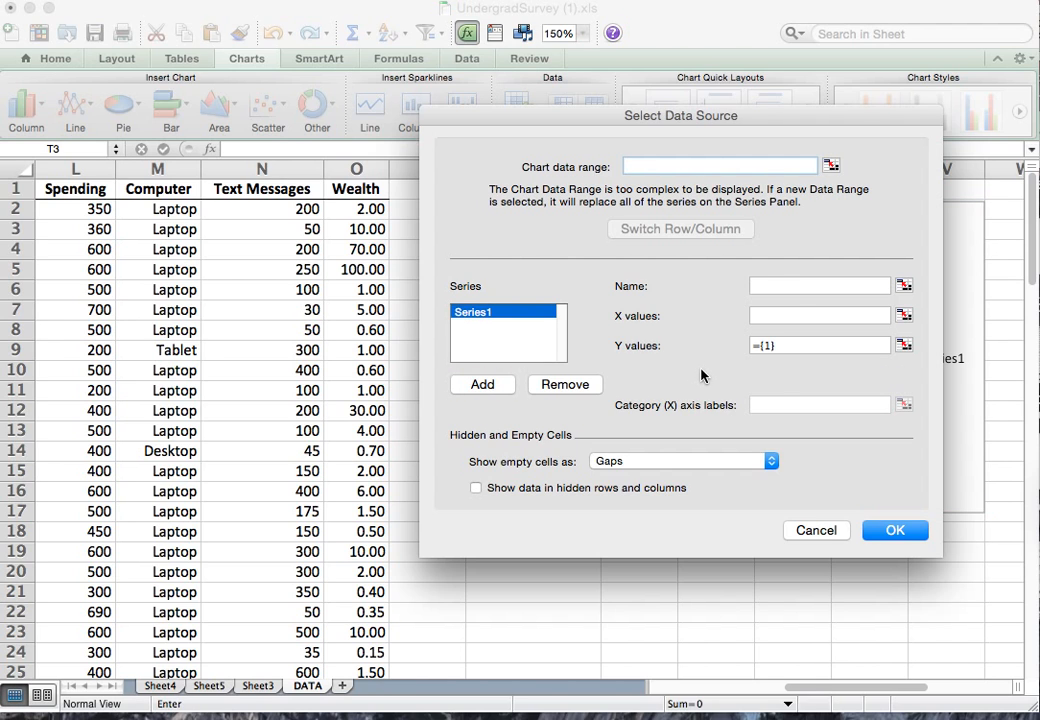
left_click(793, 287)
type("GPA v")
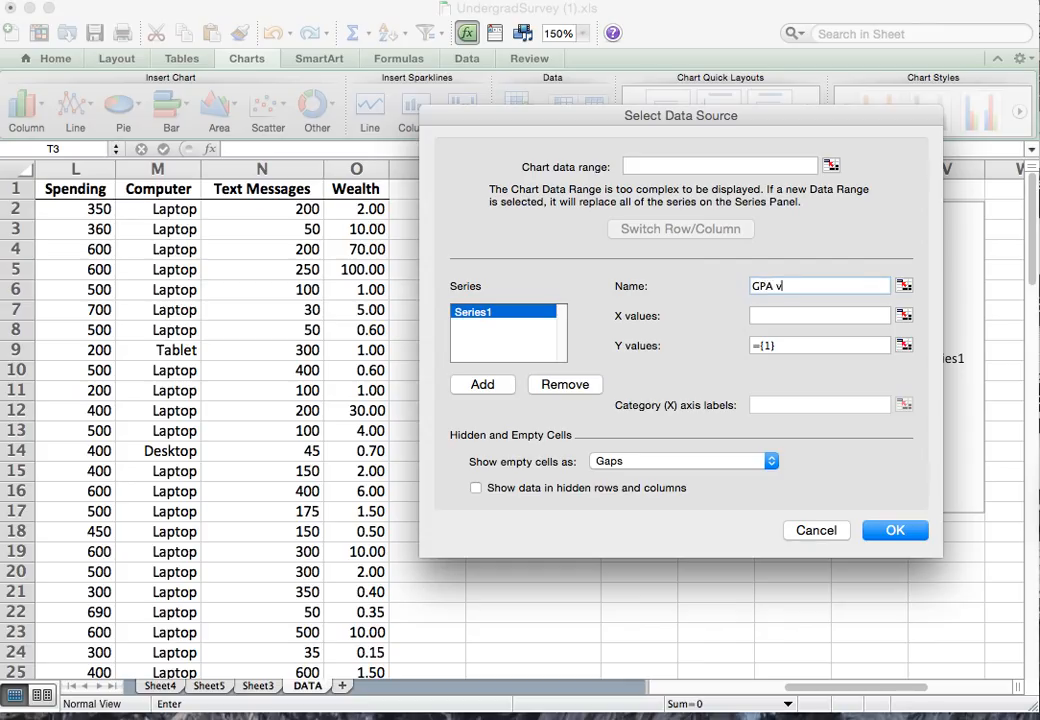
type("s. Salary")
- Set the series' X values to the GPA data in G2:G63 of the DATA sheet
left_click(763, 317)
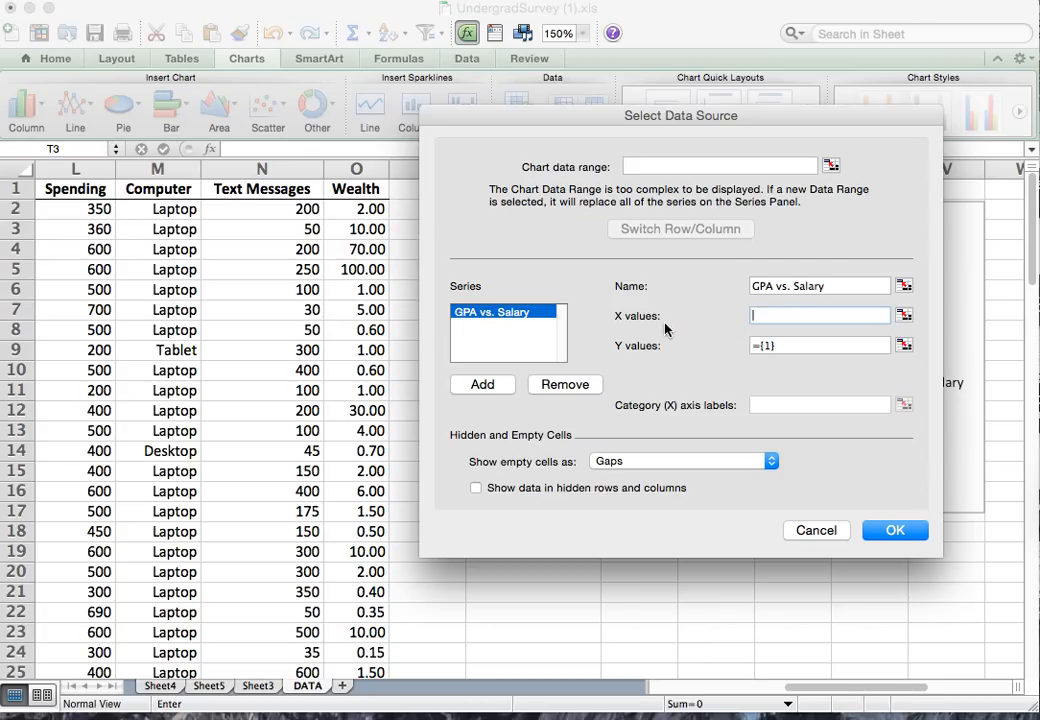
left_click(785, 347)
left_click(788, 317)
left_click(794, 318)
left_click(766, 318)
left_click(905, 318)
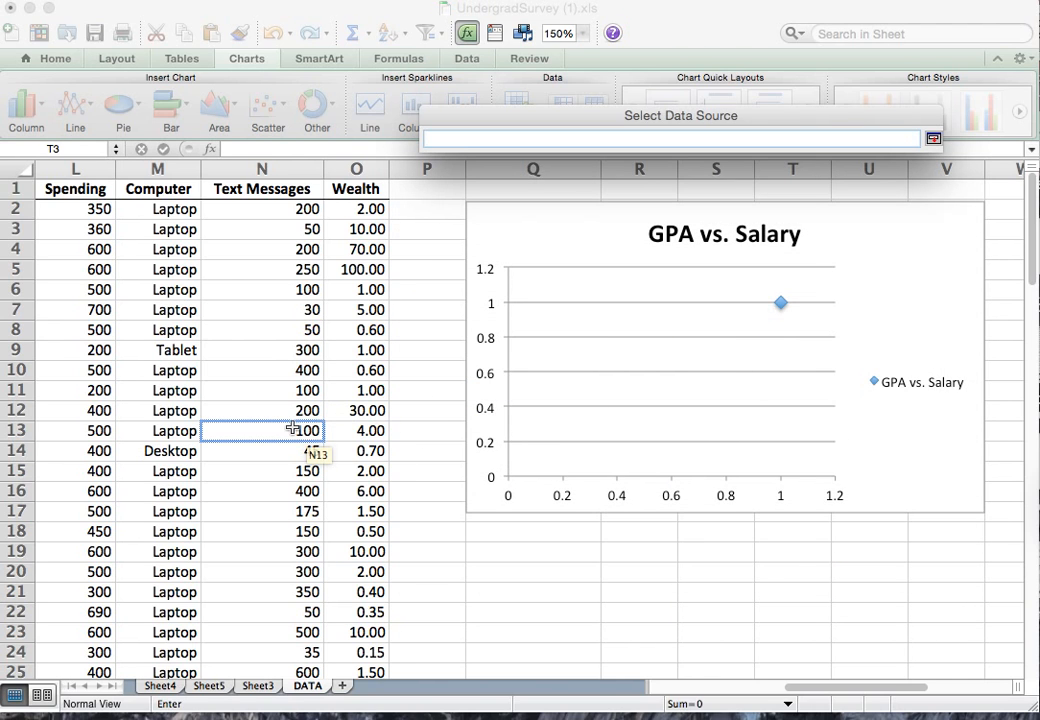
left_click_drag(796, 687, 715, 686)
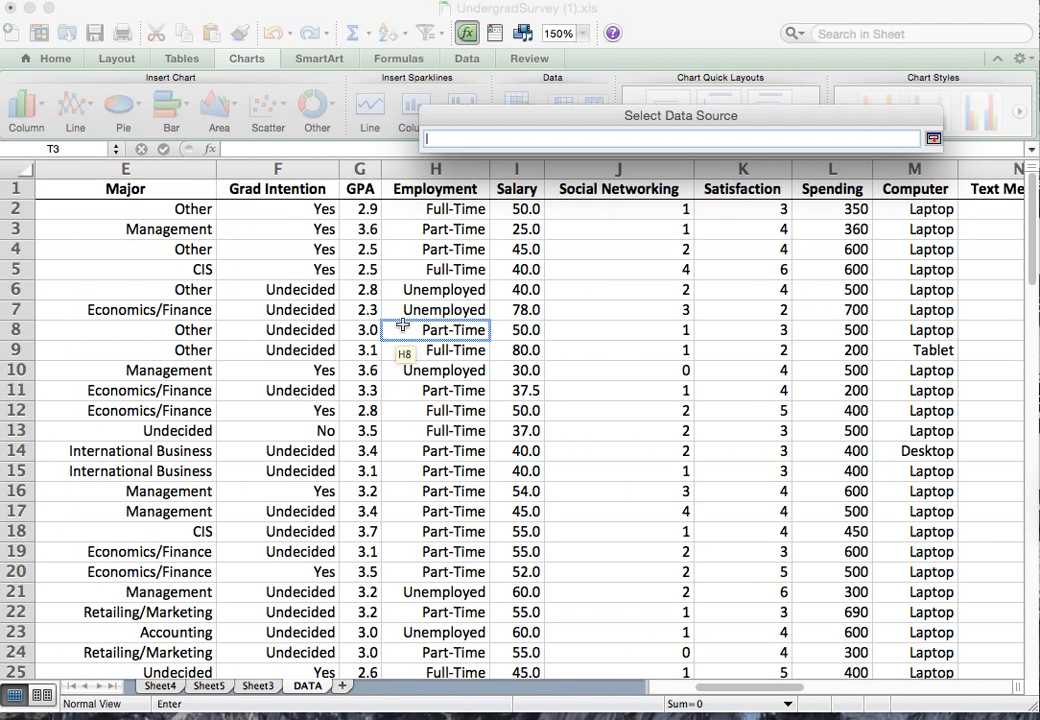
mouse_move(362, 209)
left_mouse_down()
mouse_move(360, 660)
mouse_move(359, 210)
left_mouse_up()
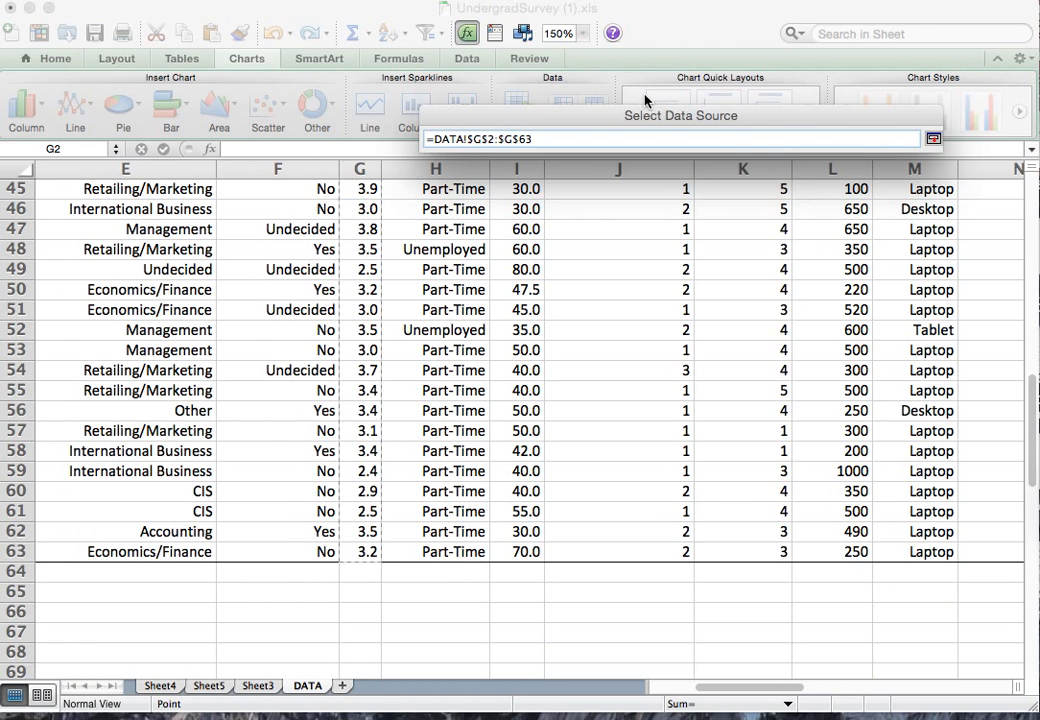
left_click(933, 139)
- Replace the series' Y values with the Salary data in I2:I63 and apply the data source
left_click(788, 347)
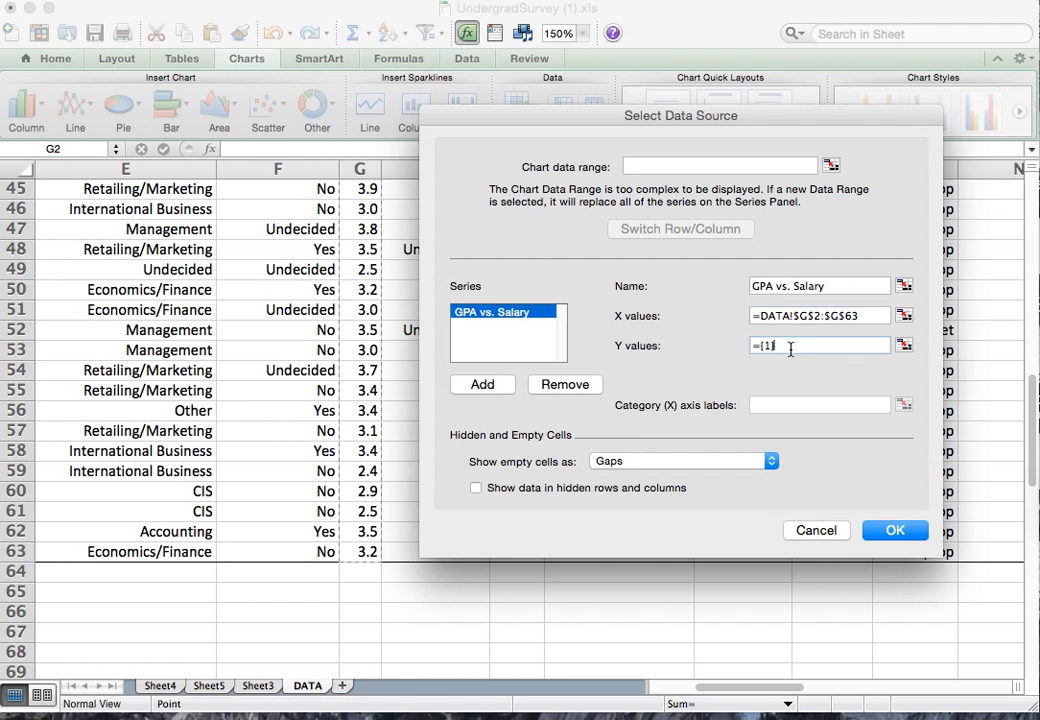
key("BackSpace")
key("BackSpace")
key("BackSpace")
key("BackSpace")
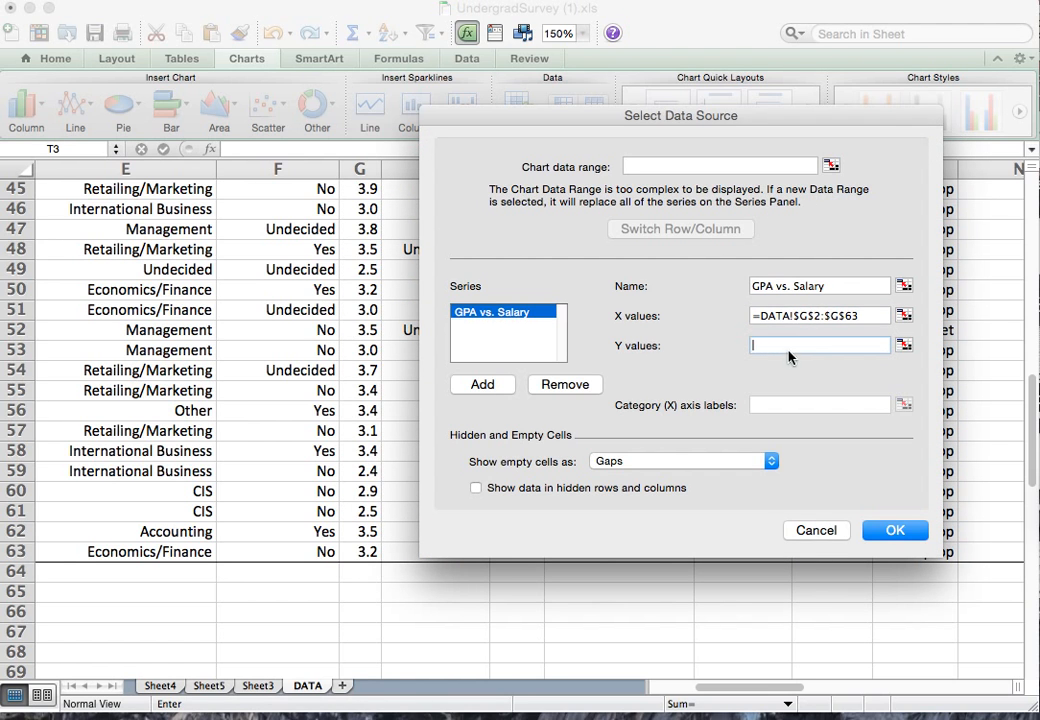
left_click_drag(513, 116, 675, 157)
left_click_drag(525, 552, 523, 556)
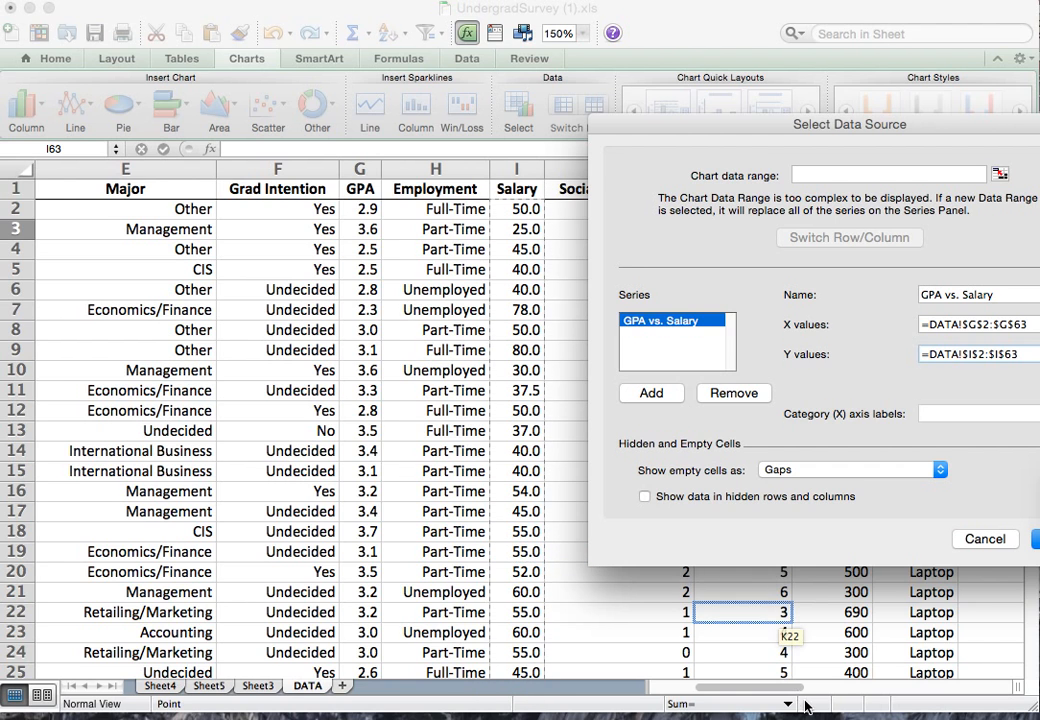
left_click_drag(922, 126, 663, 133)
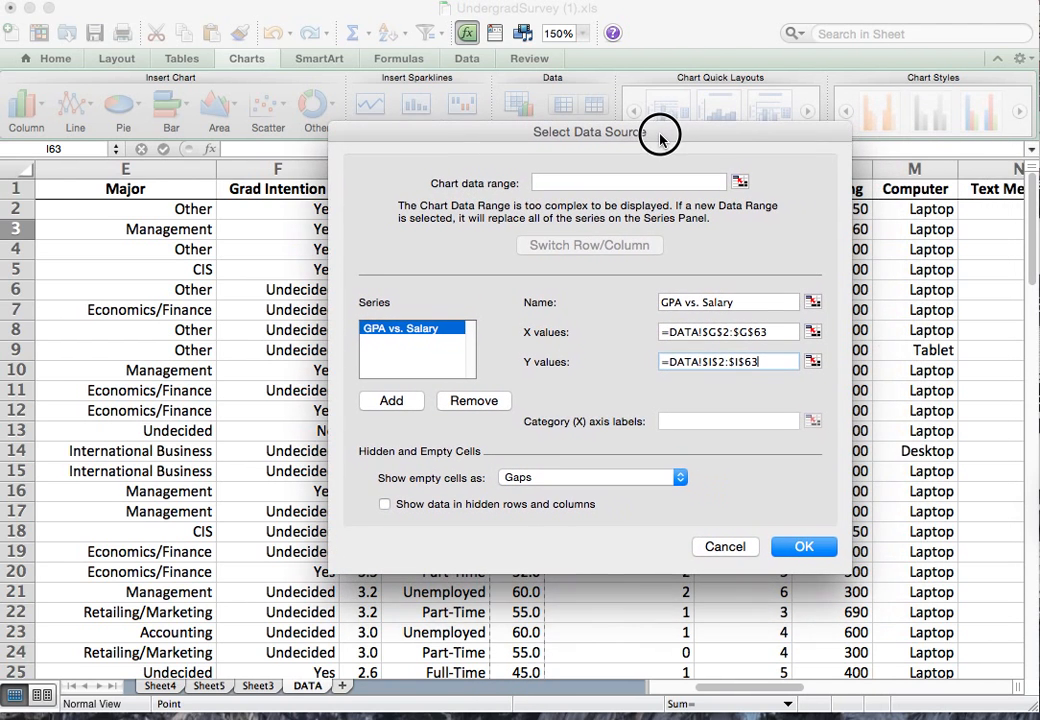
left_click(803, 547)
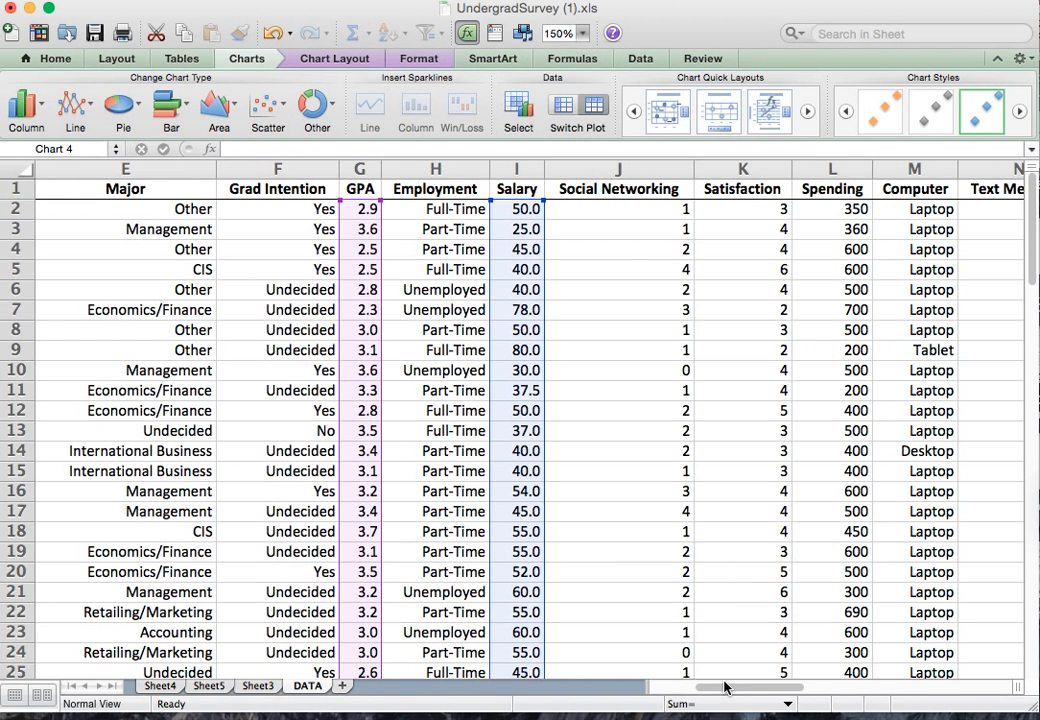
- Delete the horizontal gridlines and the legend from the GPA vs. Salary chart
left_click_drag(726, 688, 812, 664)
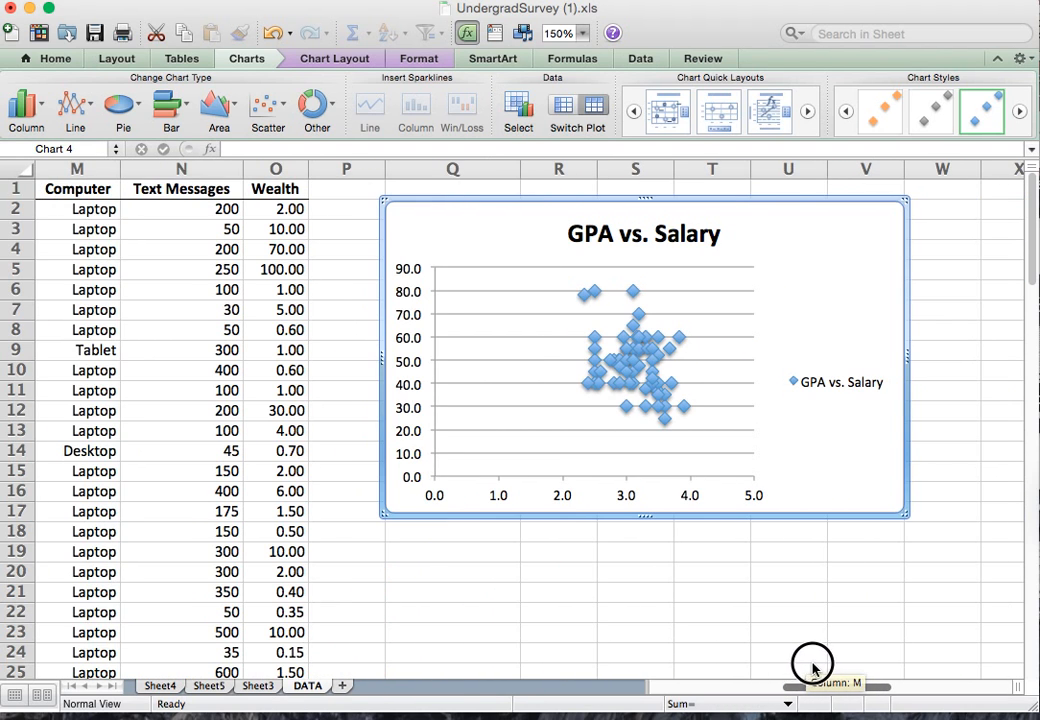
left_click(735, 295)
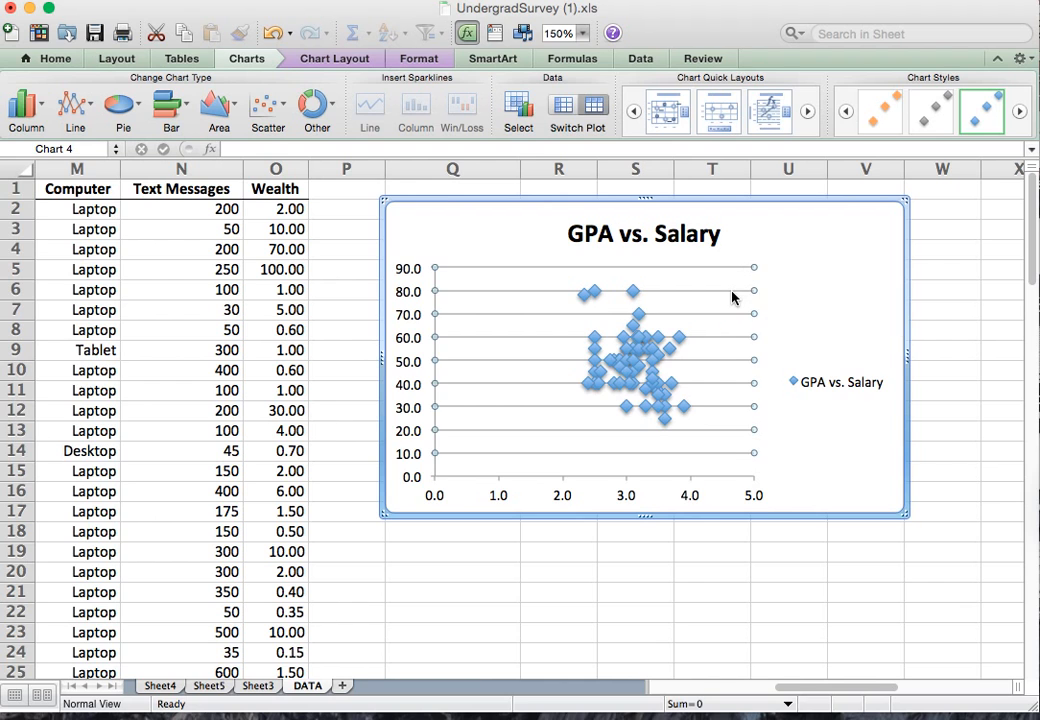
key("Delete")
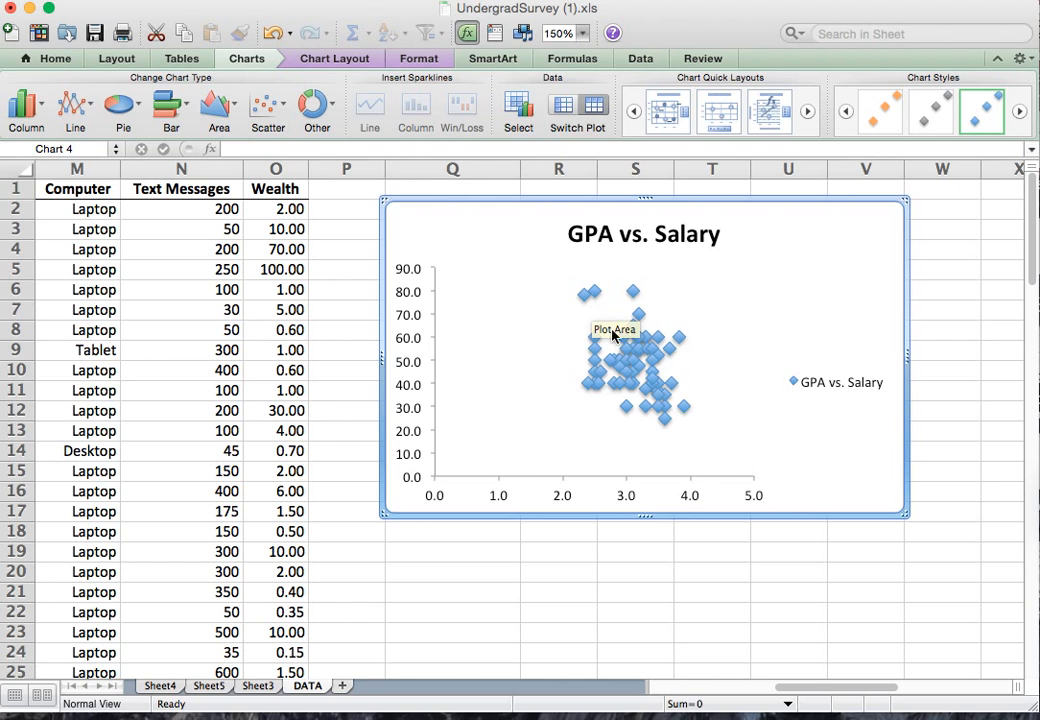
left_click(845, 393)
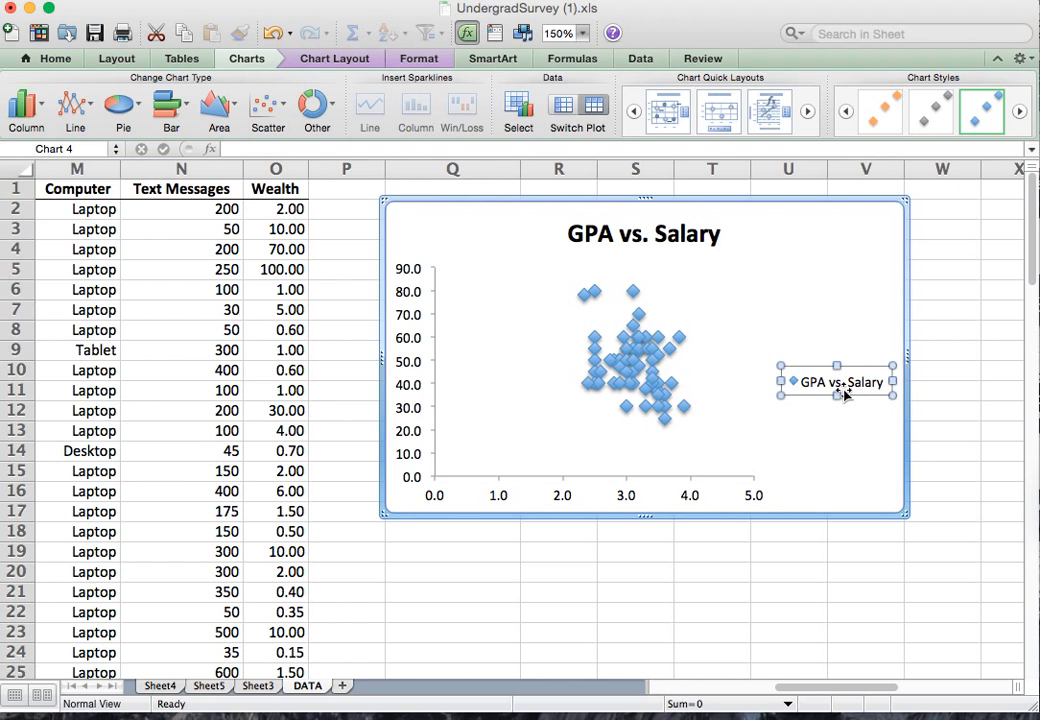
key("Delete")
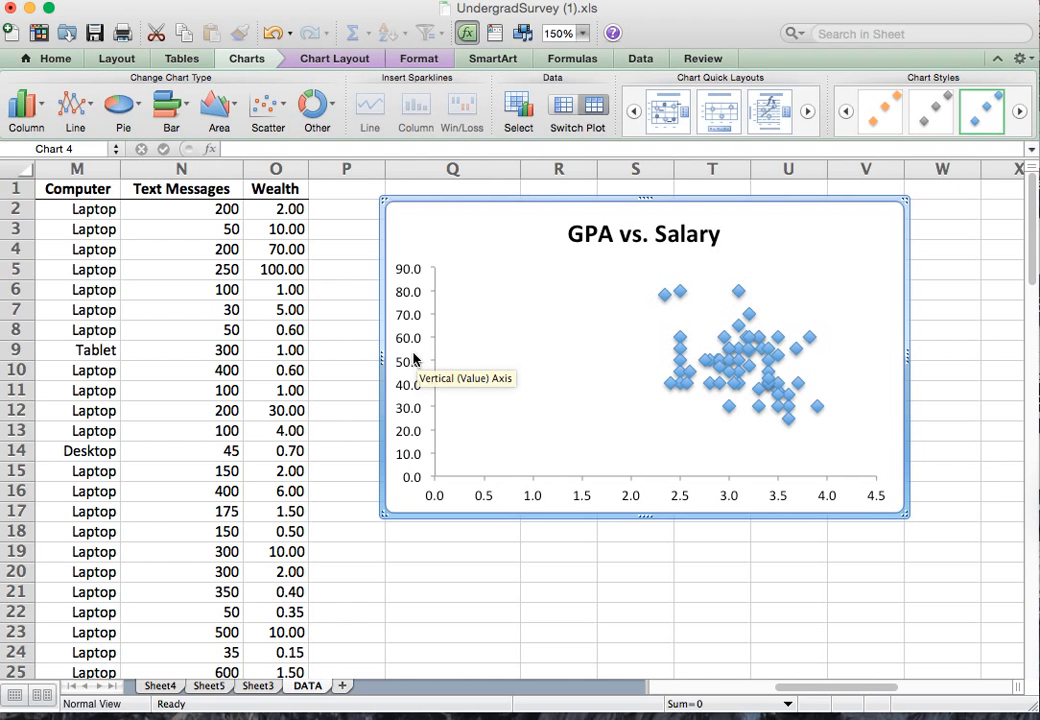
- Set the minimum of the chart's horizontal axis scale to 2.3
double_click(485, 499)
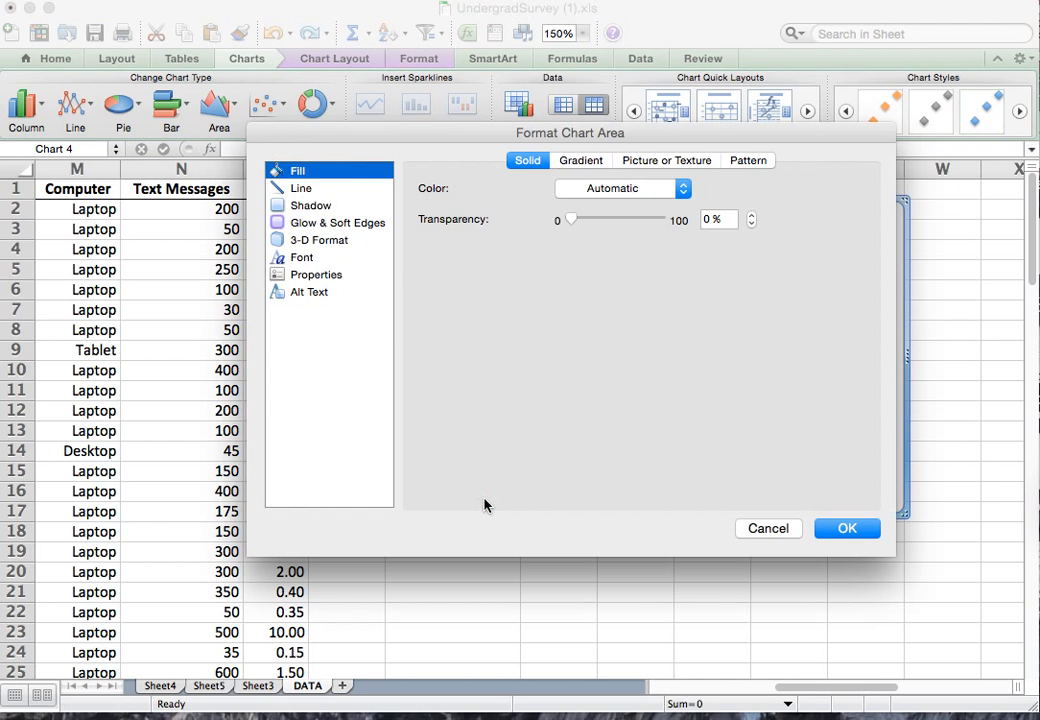
left_click(779, 531)
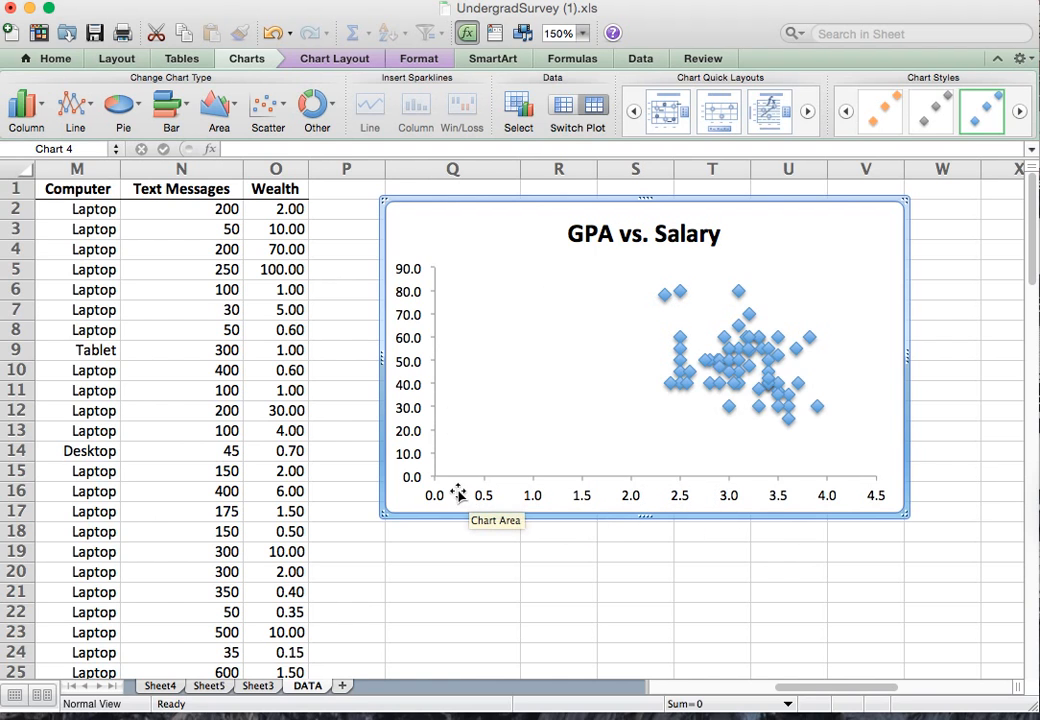
left_click(632, 495)
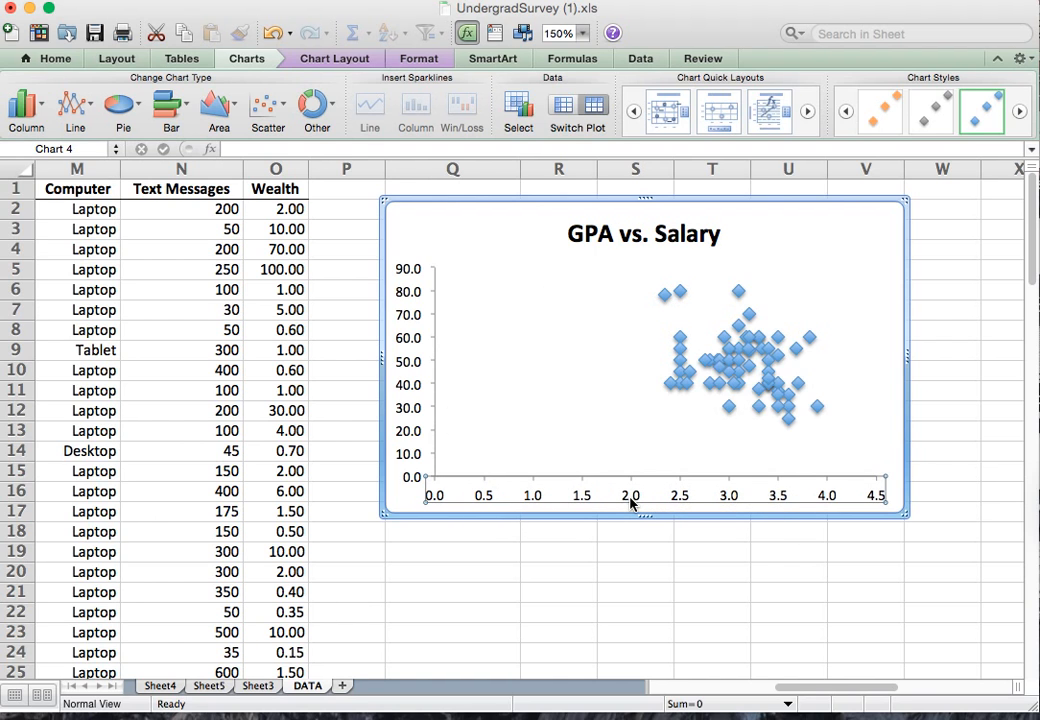
left_click(312, 60)
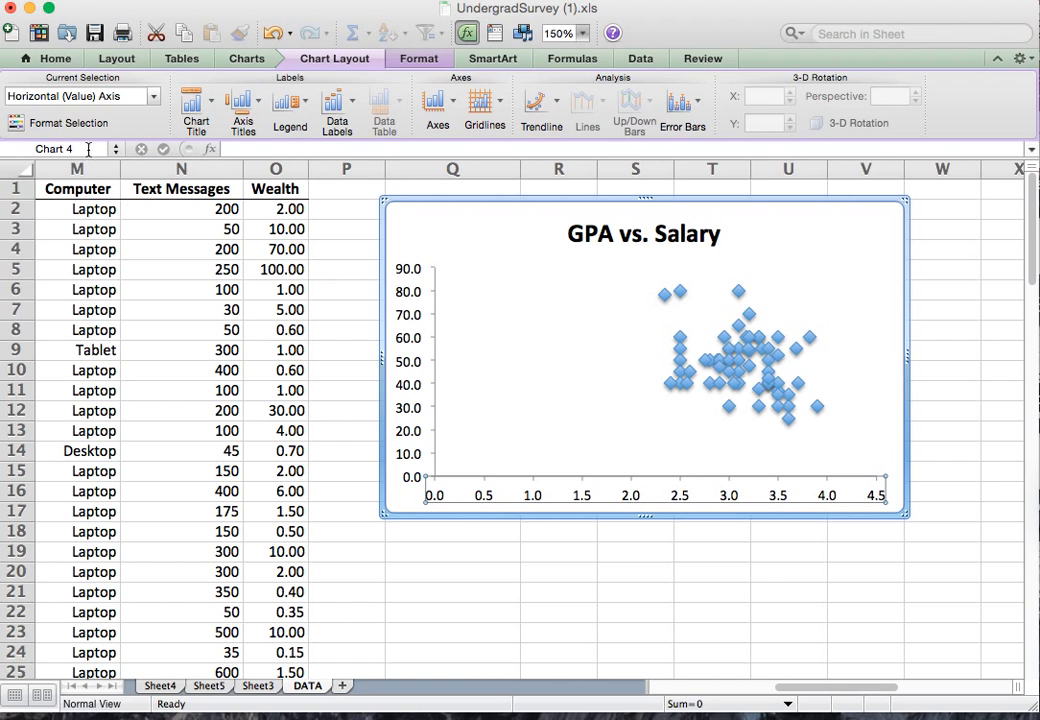
left_click(72, 124)
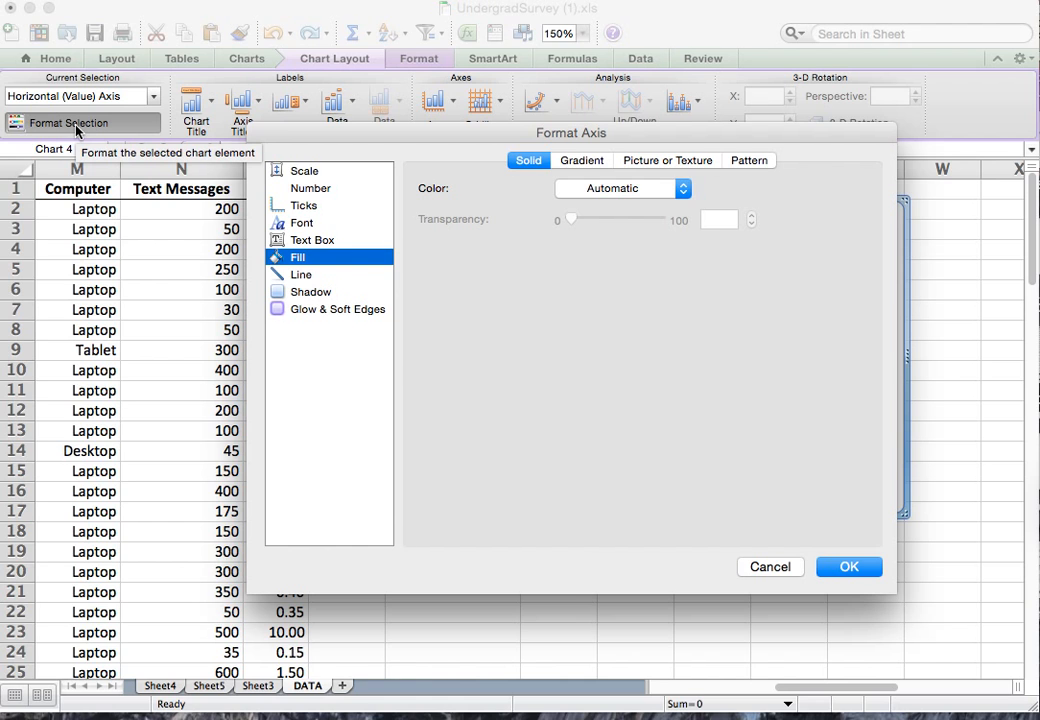
left_click(303, 174)
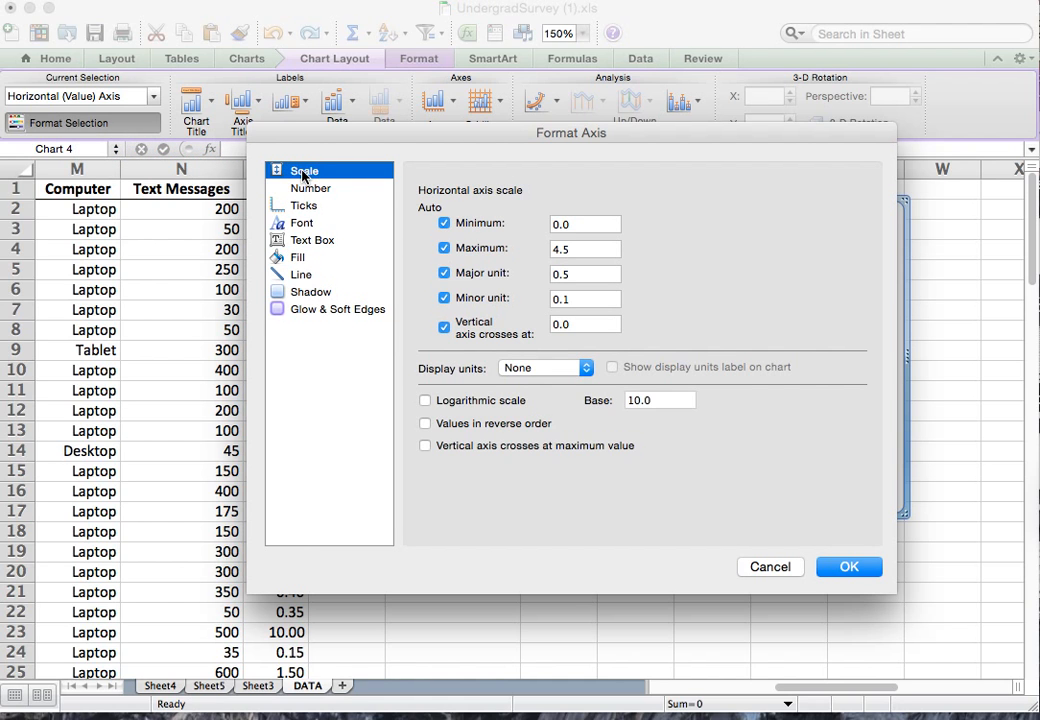
left_click(561, 223)
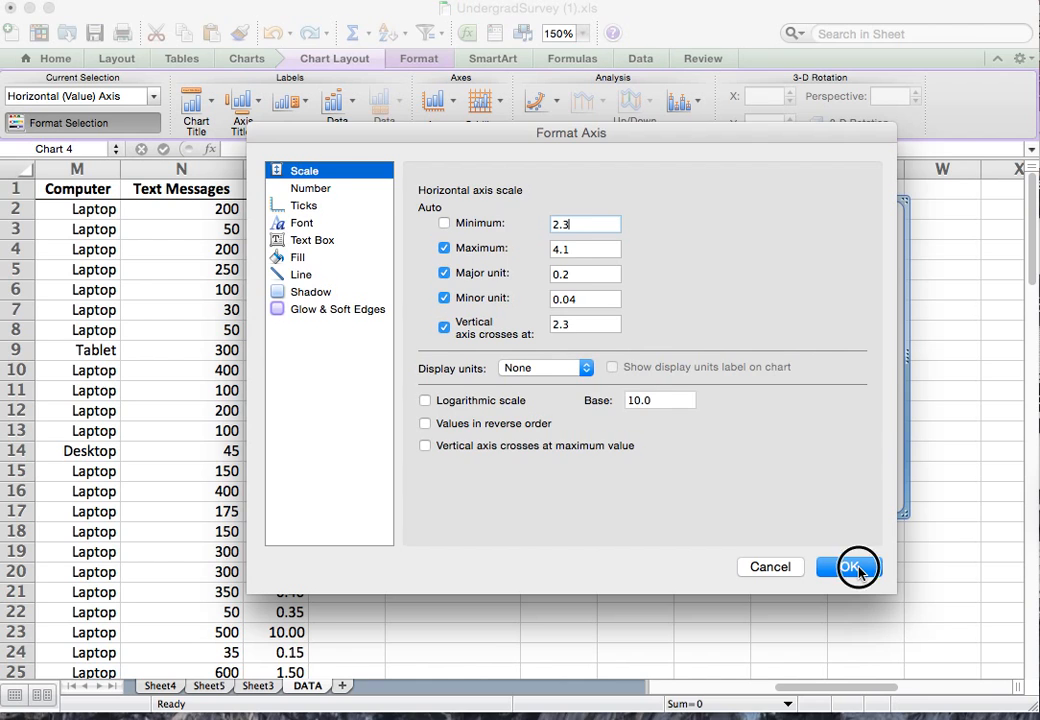
left_click(857, 569)
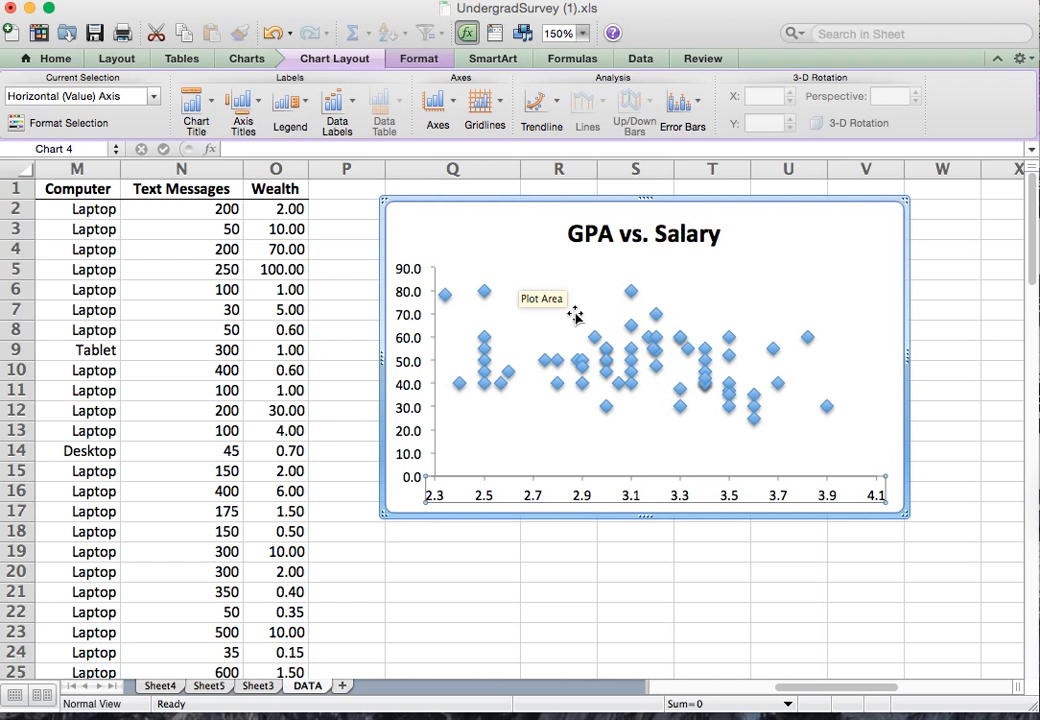
- Set the minimum of the chart's vertical axis scale to 20
mouse_move(724, 383)
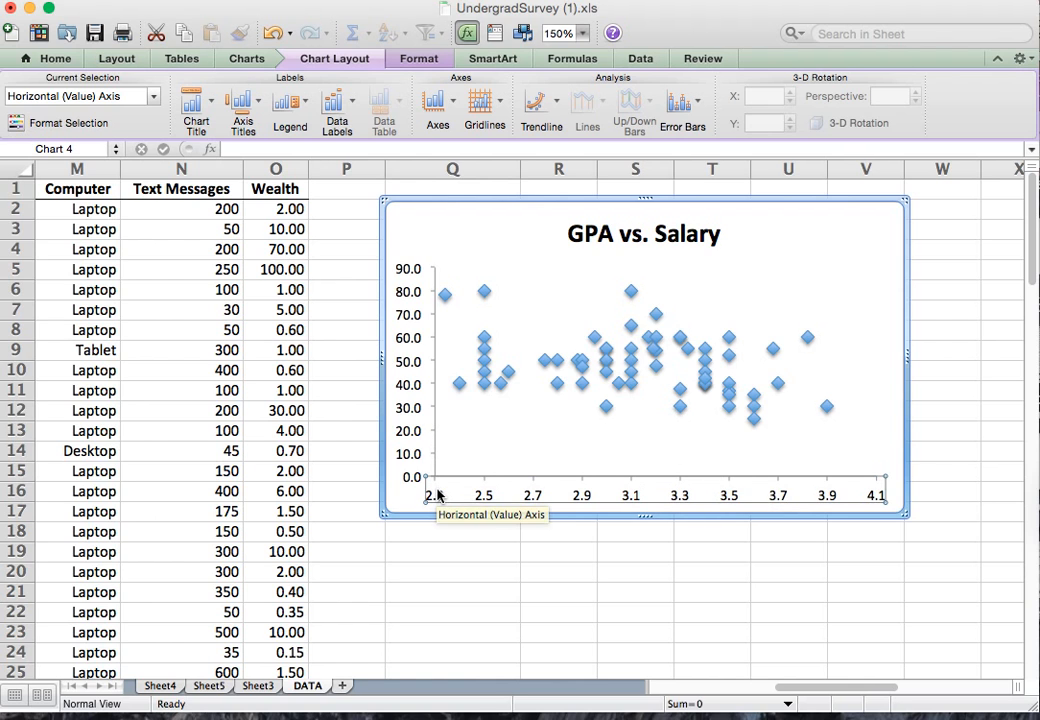
left_click(414, 436)
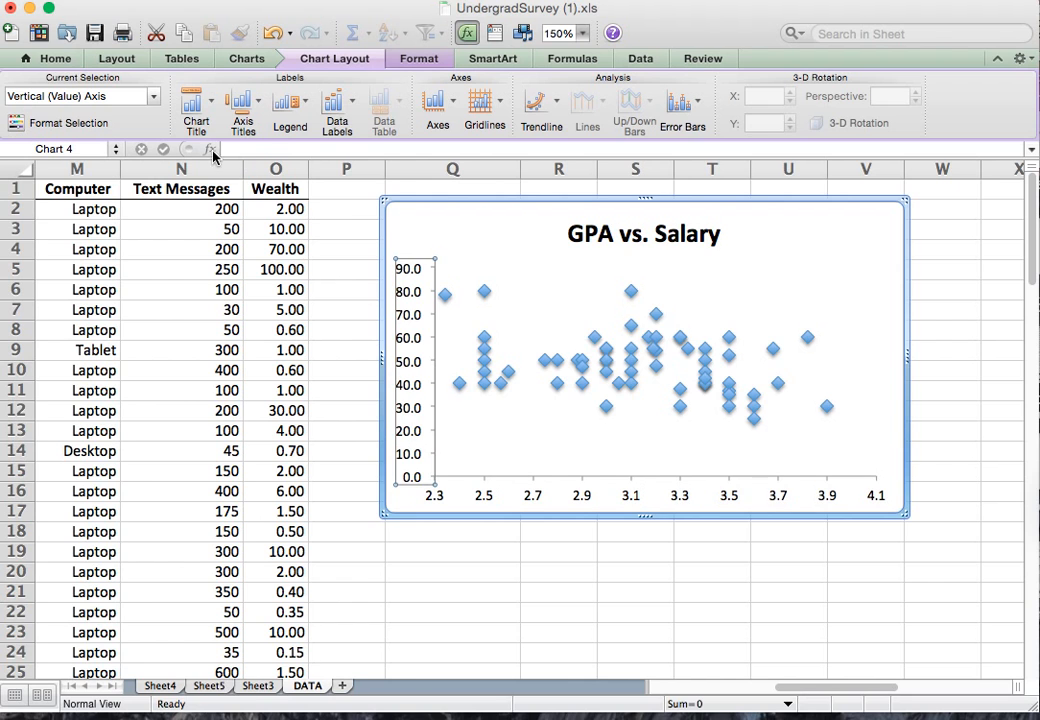
left_click(66, 121)
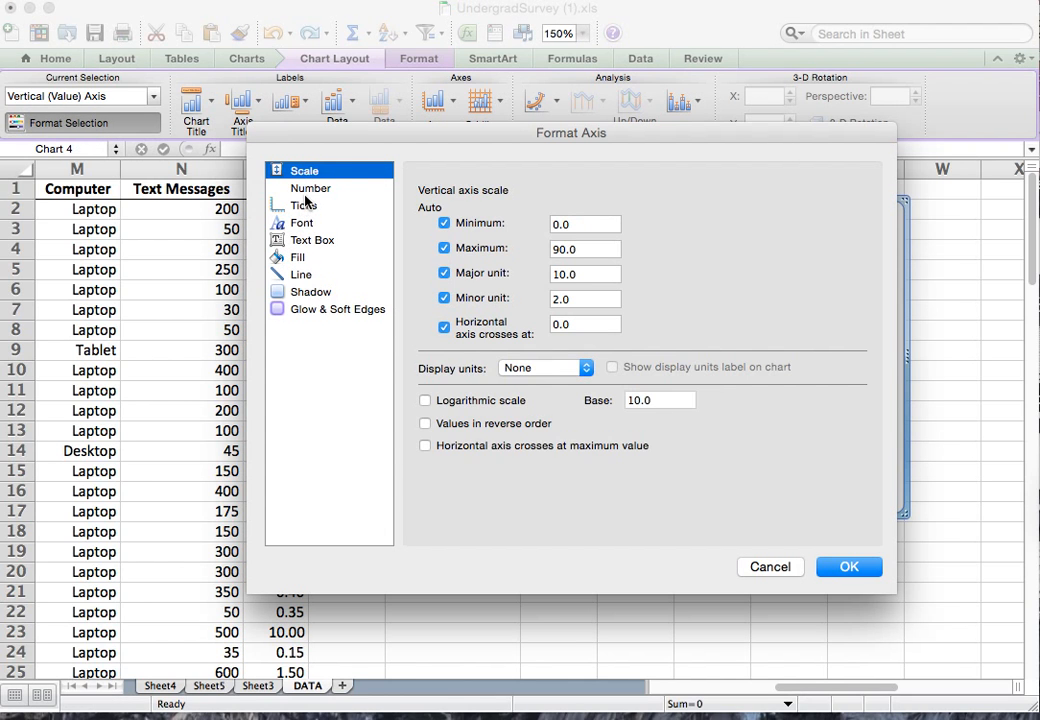
left_click(561, 227)
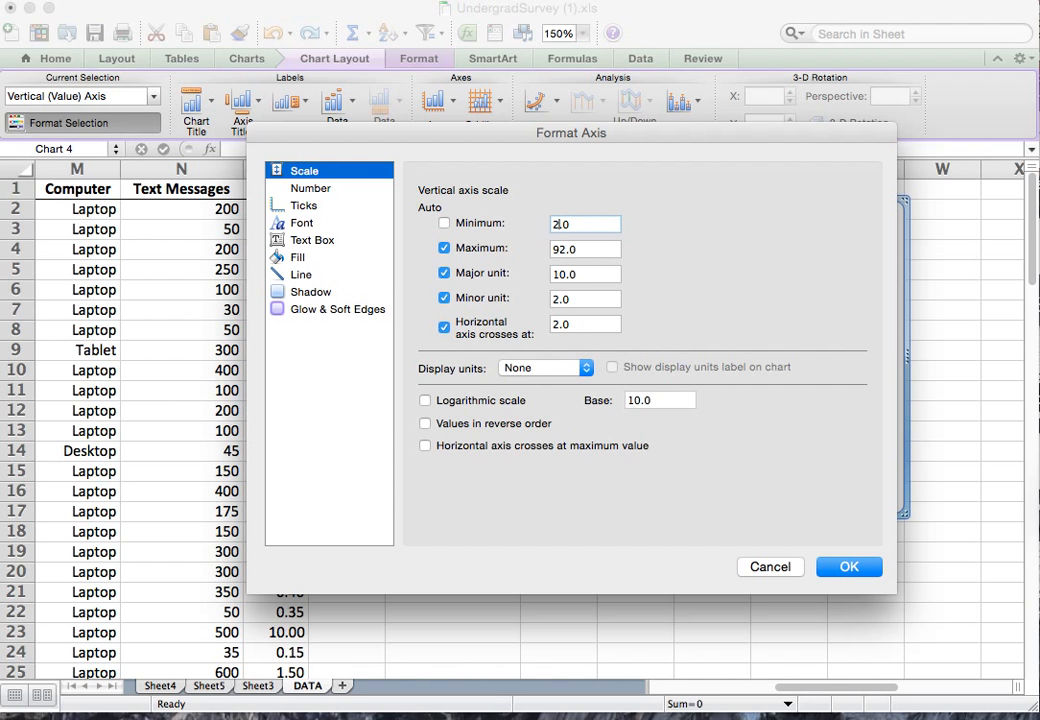
key("Return")
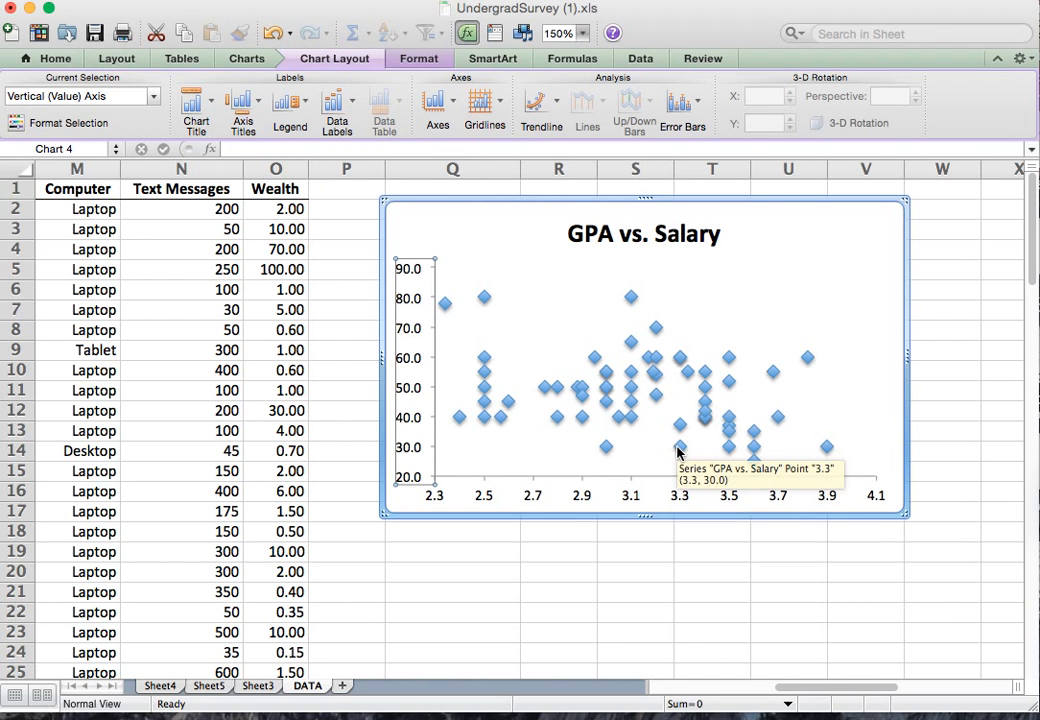
- Move the GPA vs. Salary chart slightly up so its upper edge sits in row 1
left_click(836, 260)
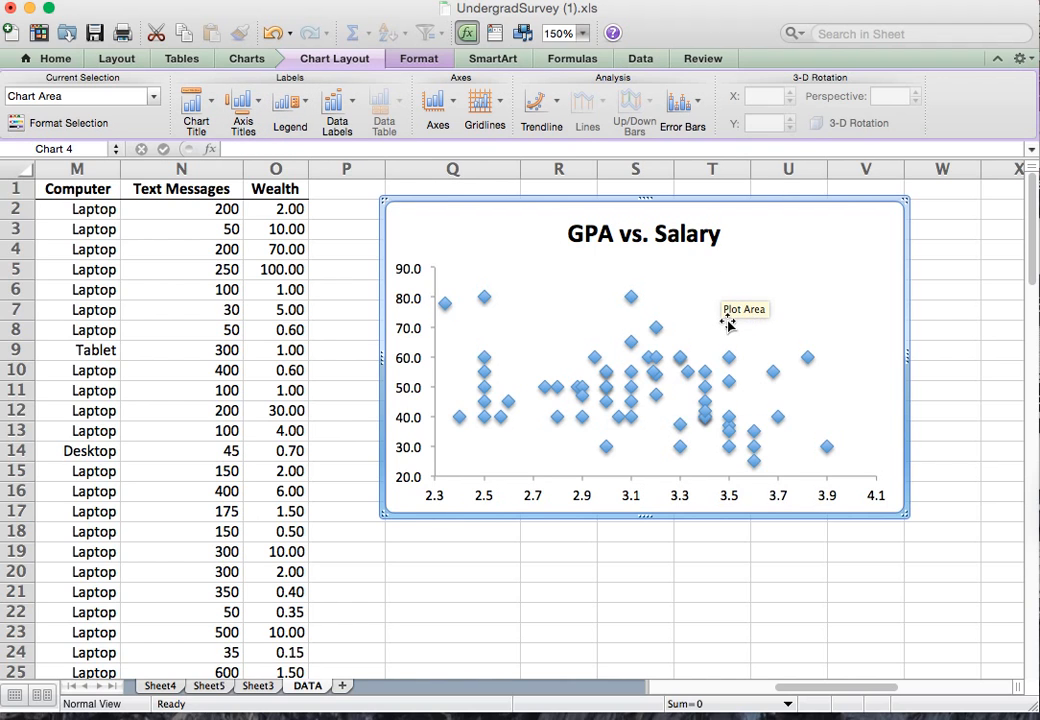
left_click(420, 212)
mouse_move(420, 212)
left_mouse_down()
mouse_move(483, 207)
mouse_move(426, 202)
left_mouse_up()
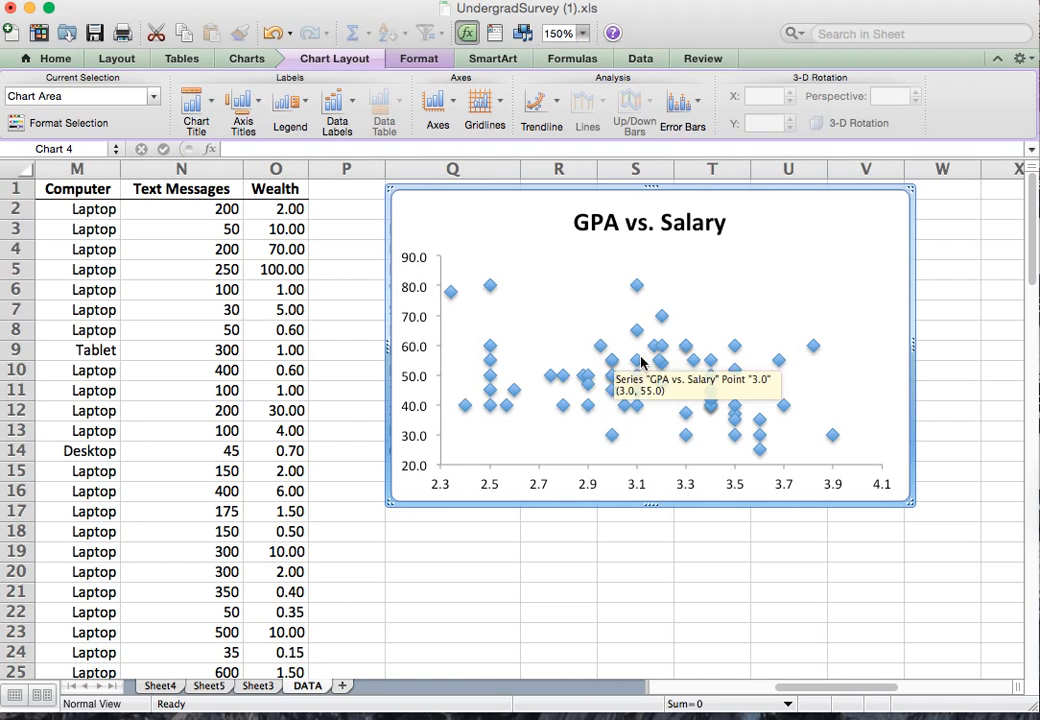
left_click(785, 388)
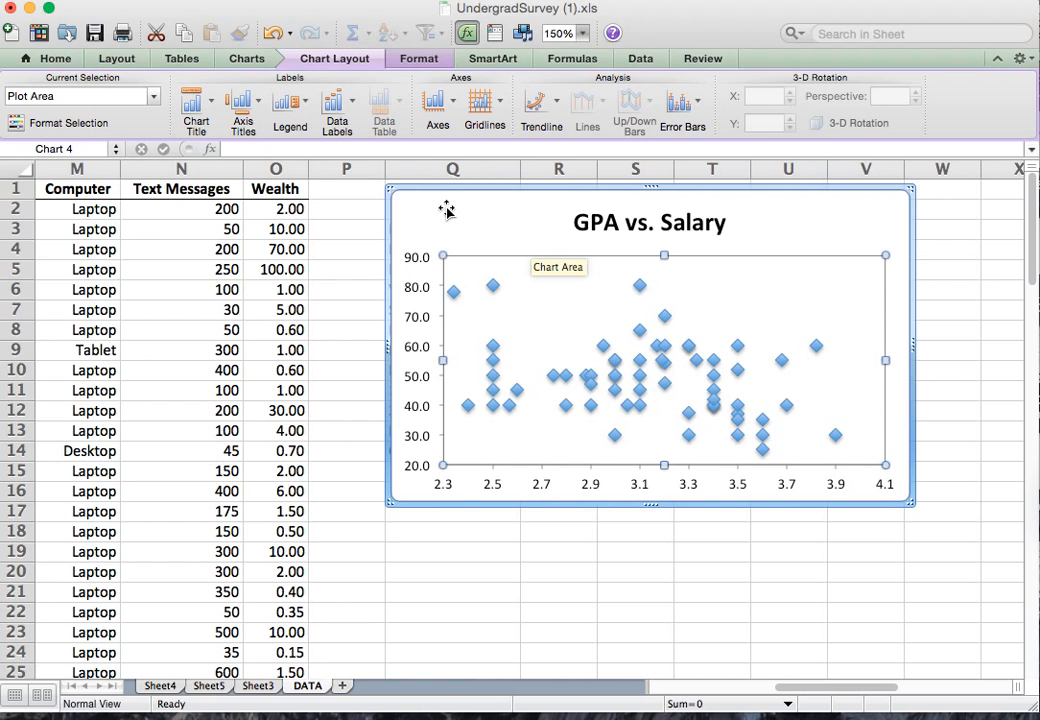
mouse_move(412, 215)
left_mouse_down()
mouse_move(446, 205)
mouse_move(404, 207)
left_mouse_up()
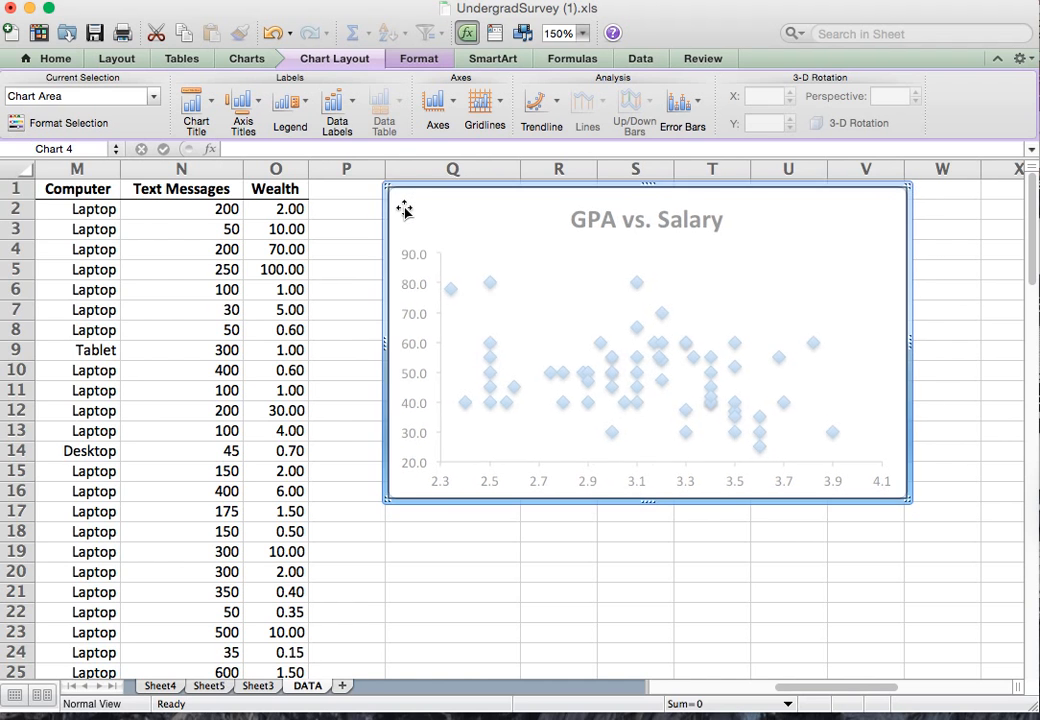
- Start a CORREL formula in cell Q19 with the GPA data in G2:G63 as the first array
left_click(494, 551)
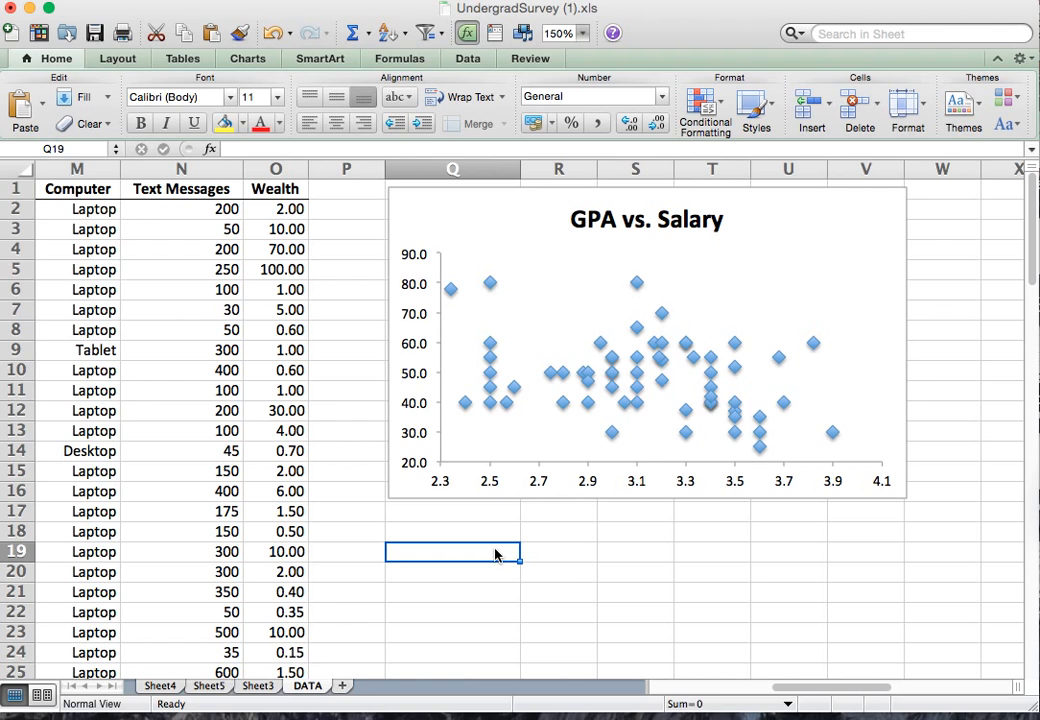
type("=")
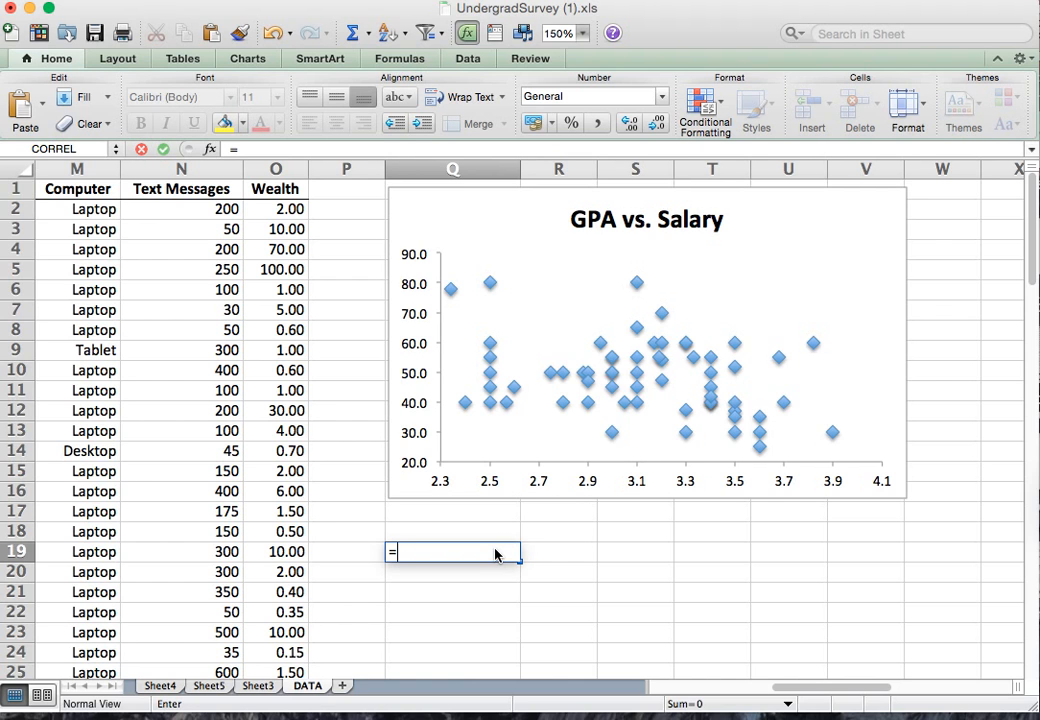
type("coRREL")
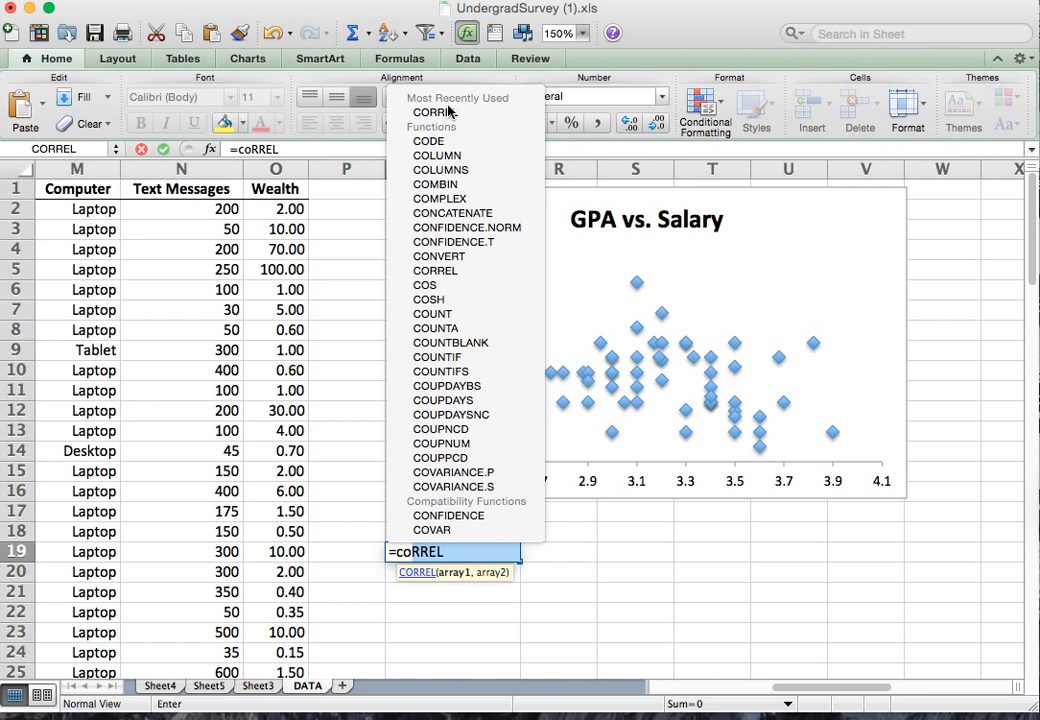
double_click(446, 110)
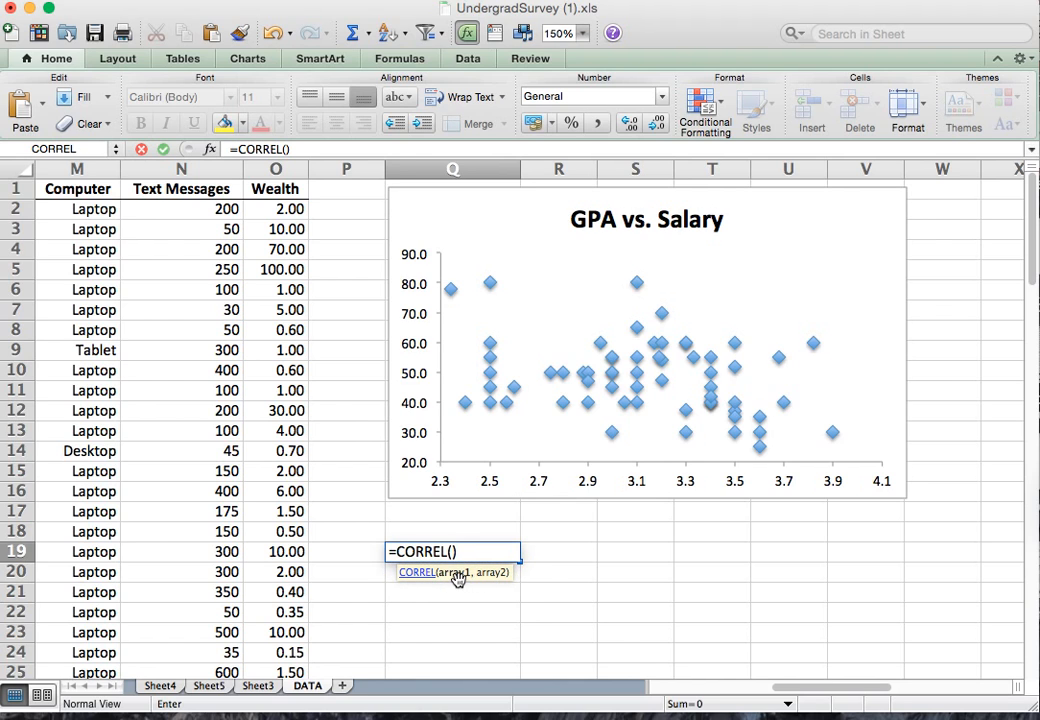
left_click_drag(801, 689, 685, 688)
left_click(606, 209)
left_click_drag(610, 208, 612, 591)
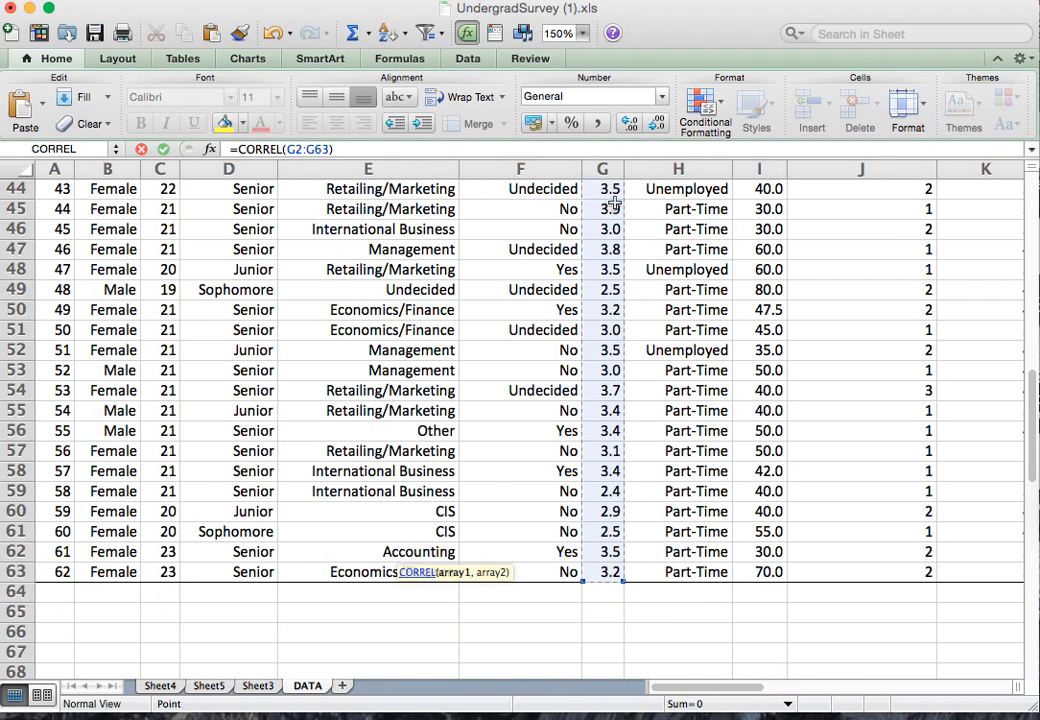
- Add the Salary data in I2:I63 as the second array and enter the CORREL formula
left_click(329, 151)
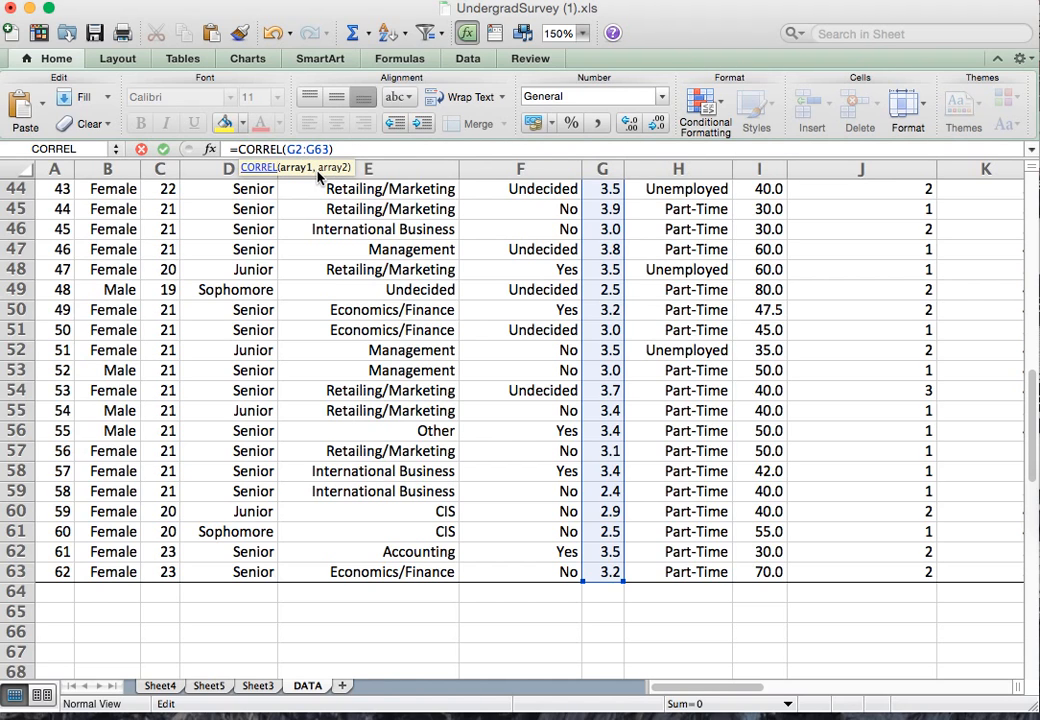
type(",")
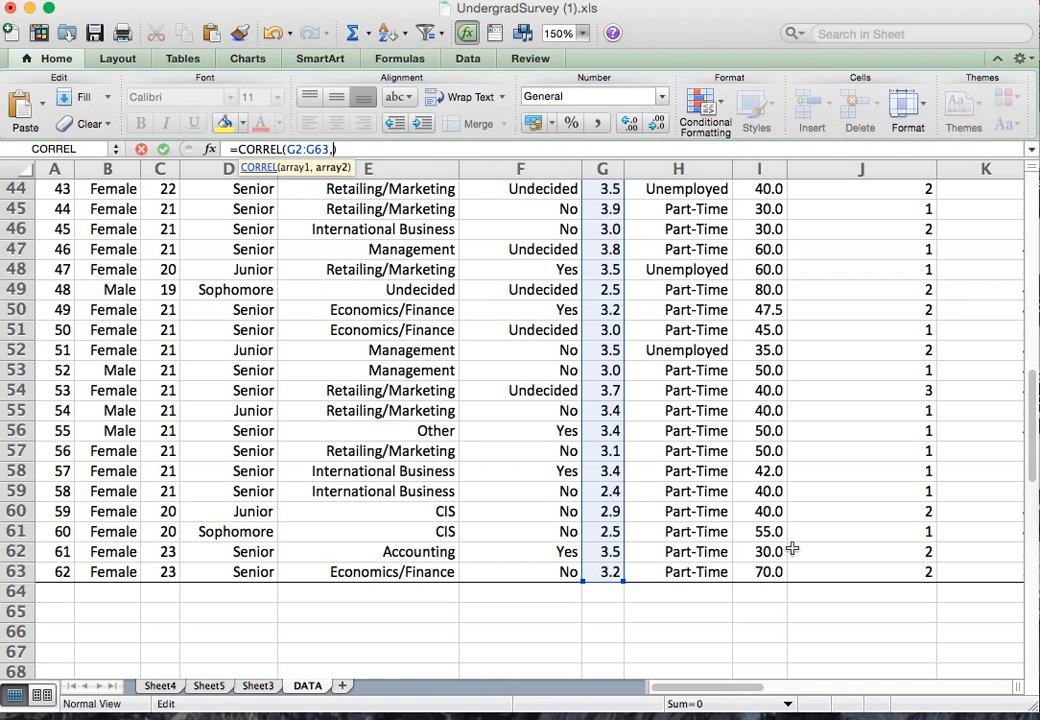
left_click(767, 574)
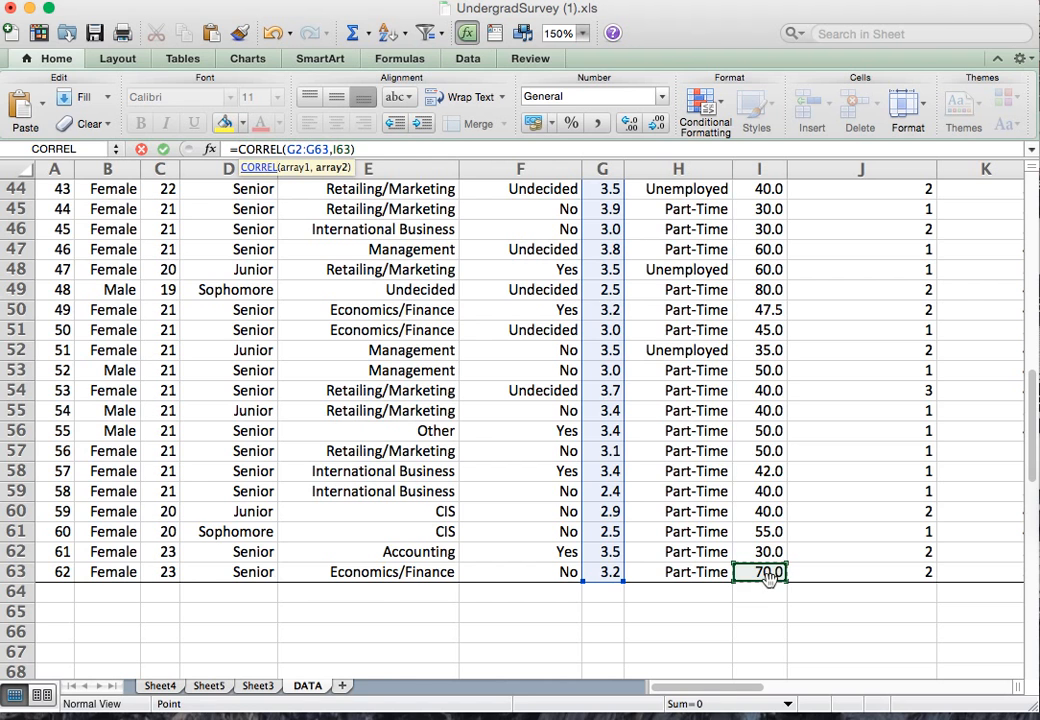
key("shift+Up")
key("shift+Up")
key("shift+Up")
key("shift+Up")
key("shift+Up")
key("shift+Up")
key("shift+Up")
key("shift+Up")
key("shift+Up")
key("shift+Up")
key("shift+Up")
key("shift+Up")
key("shift+Up")
key("shift+Up")
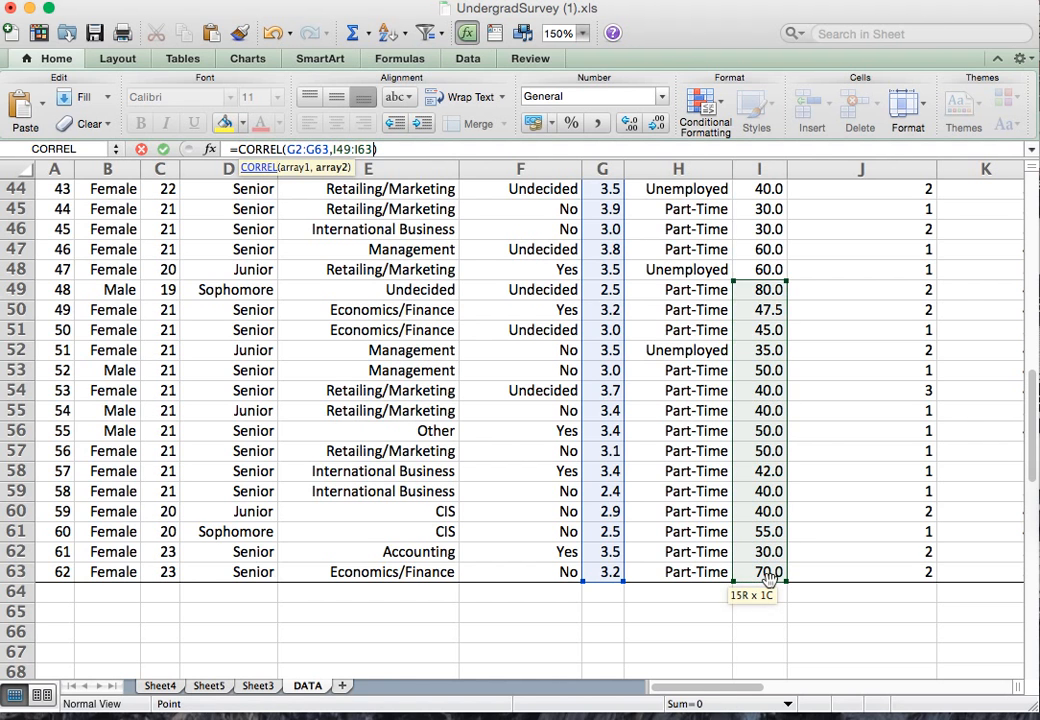
key("shift+Up")
key("shift+Up")
key("shift+Up")
key("shift+Up")
key("shift+Up")
key("shift+Up")
key("shift+Up")
key("shift+Up")
key("shift+Up")
key("shift+Up")
key("shift+Up")
key("shift+Up")
key("shift+Up")
key("shift+Up")
key("shift+Up")
key("shift+Up")
key("shift+Up")
key("shift+Up")
key("shift+Up")
key("shift+Up")
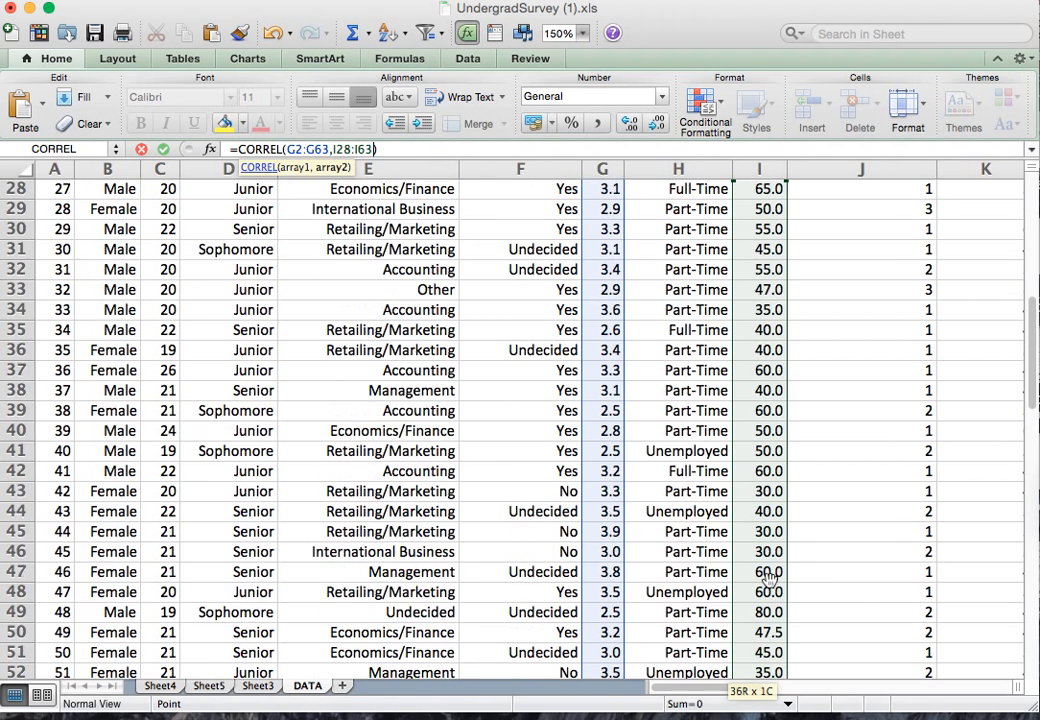
key("shift+Up")
key("shift+Up")
key("shift+Up")
key("shift+Up")
key("shift+Up")
key("shift+Up")
key("shift+Up")
key("shift+Up")
key("shift+Up")
key("shift+Up")
key("shift+Up")
key("shift+Up")
key("shift+Up")
key("shift+Up")
key("shift+Up")
key("shift+Up")
key("shift+Up")
key("shift+Up")
key("shift+Up")
key("shift+Up")
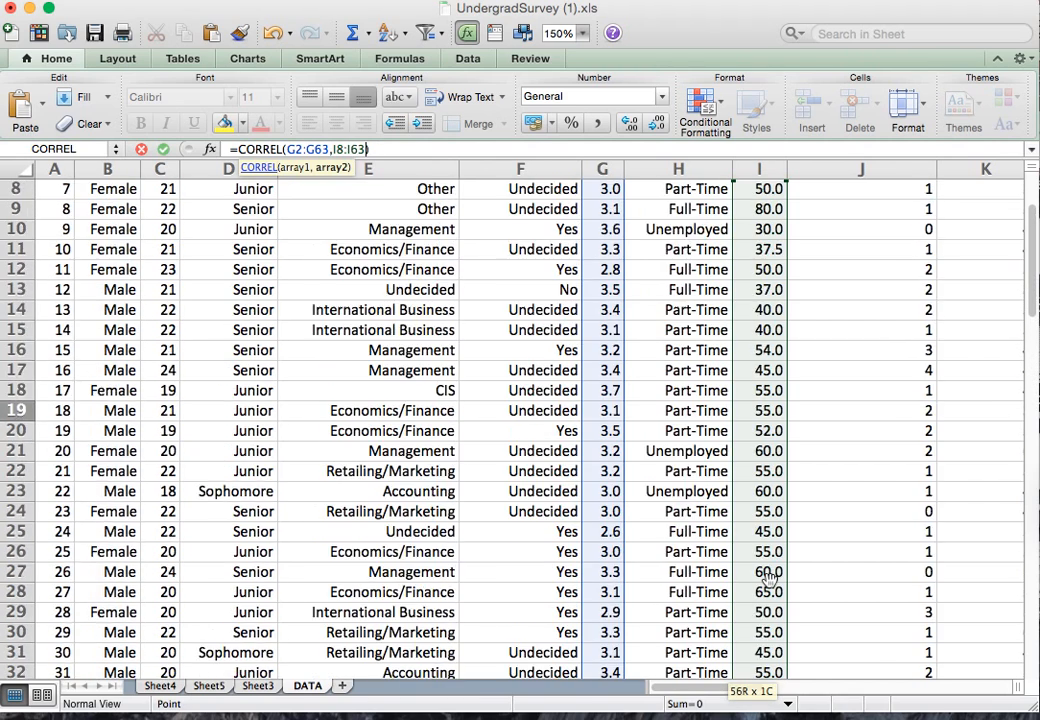
key("shift+Up")
key("shift+Up")
key("shift+Up")
key("shift+Up")
key("shift+Up")
key("shift+Up")
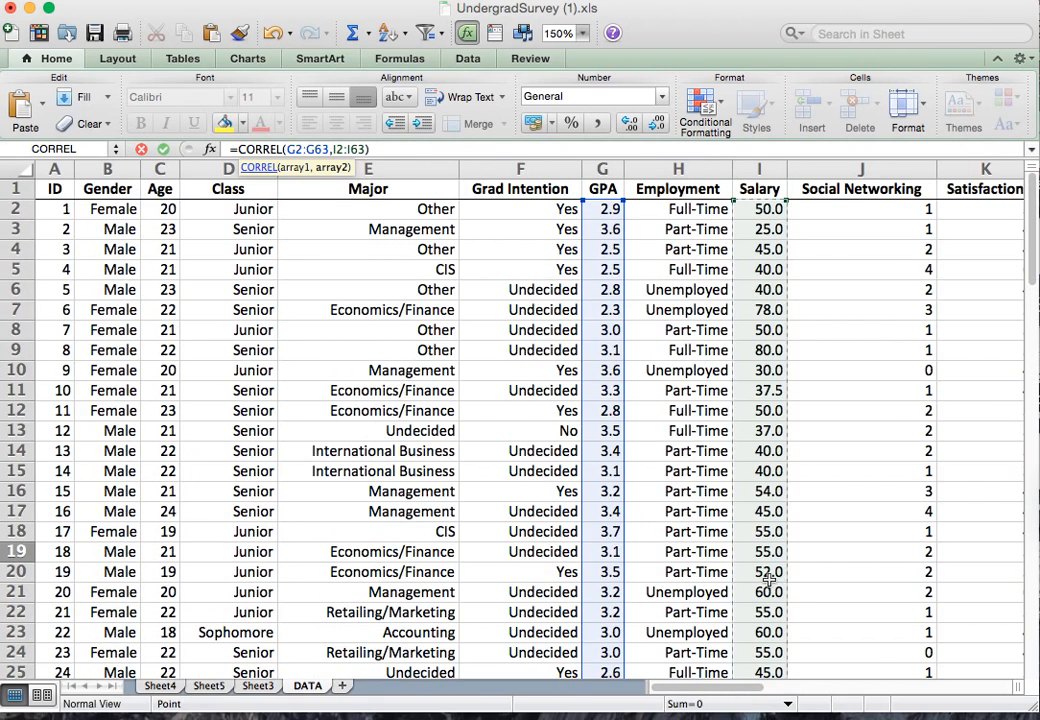
left_click(464, 150)
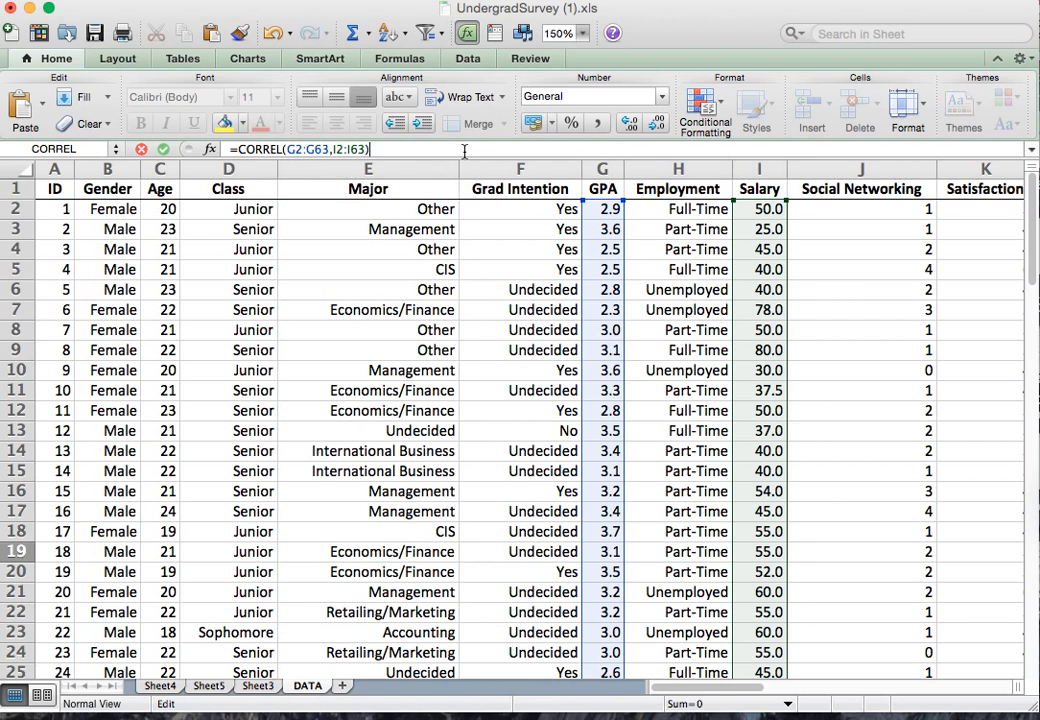
key("Return")
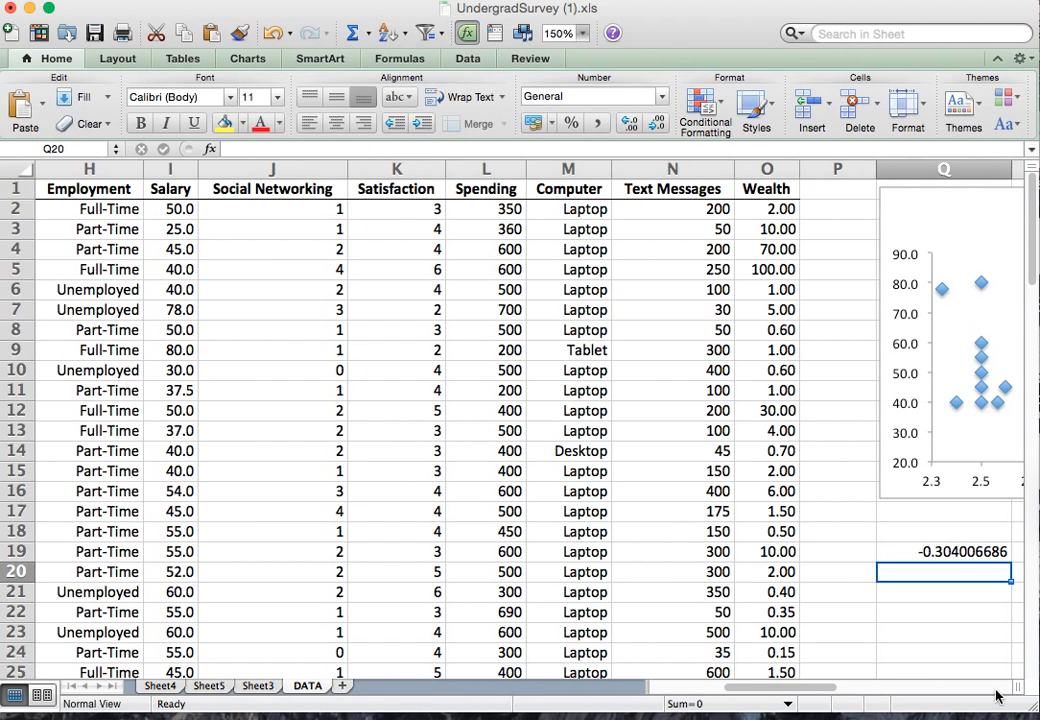
- Move the GPA vs. Salary chart down so it sits just above the correlation result in Q19
left_click(820, 690)
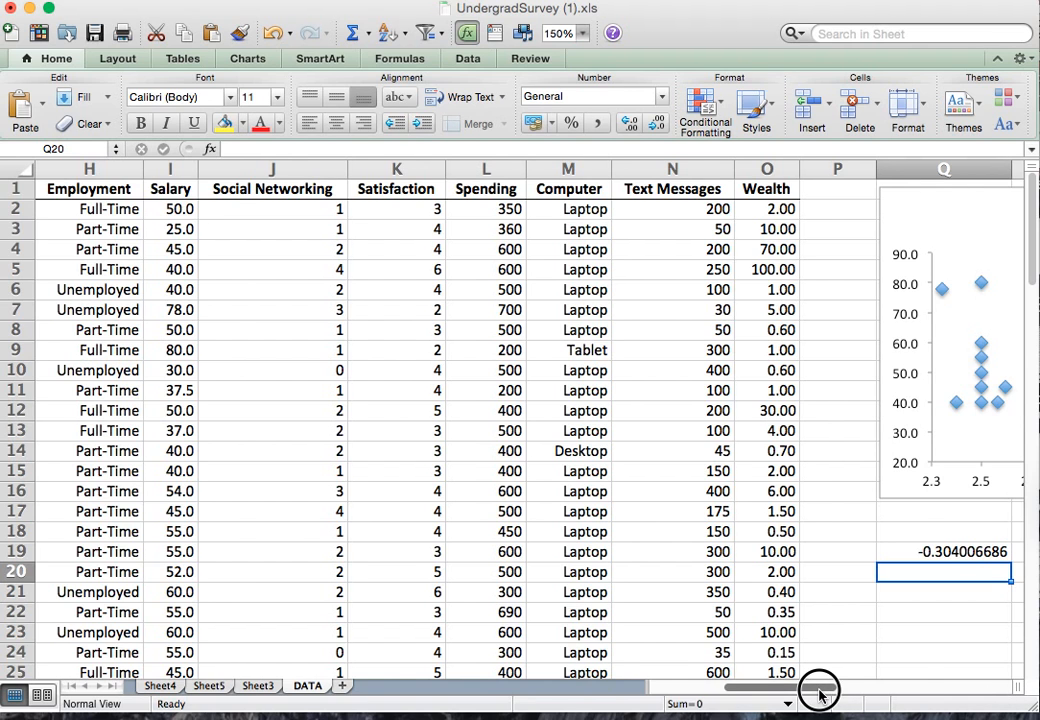
left_click_drag(820, 690, 852, 684)
left_click(678, 551)
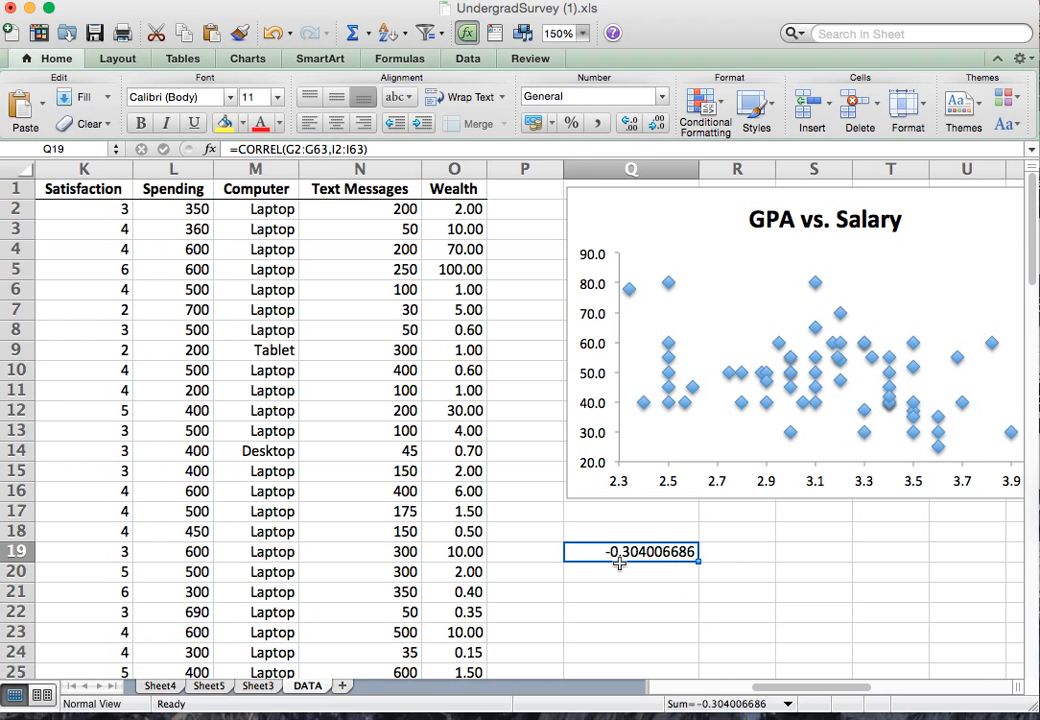
left_click(806, 688)
left_click_drag(806, 688, 817, 686)
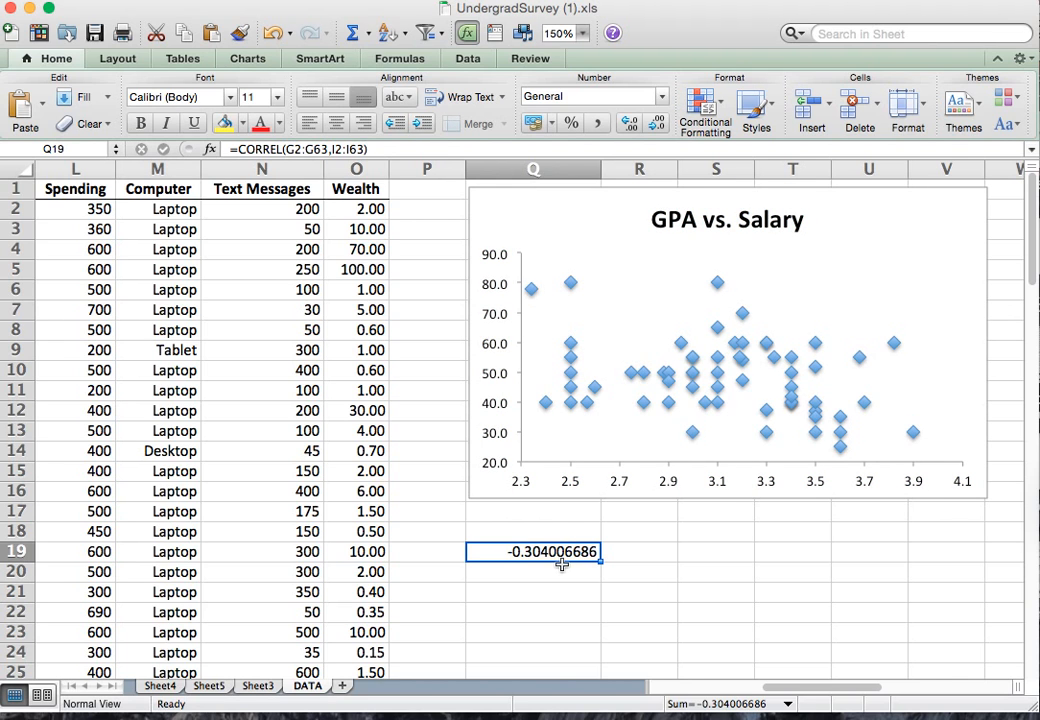
left_click_drag(515, 202, 505, 226)
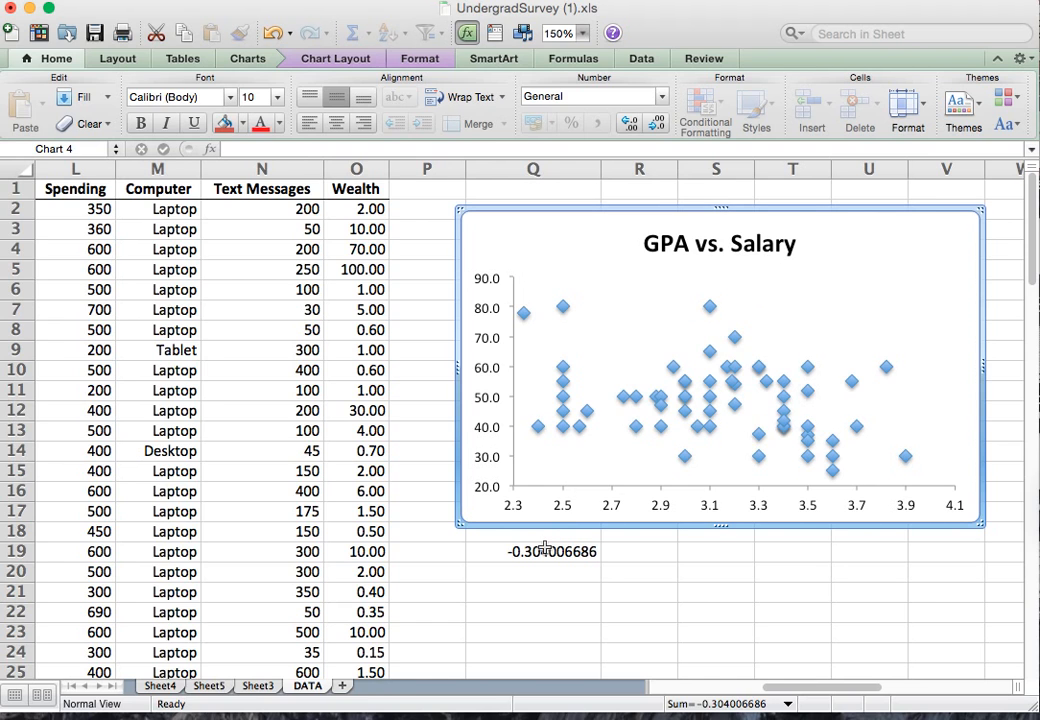